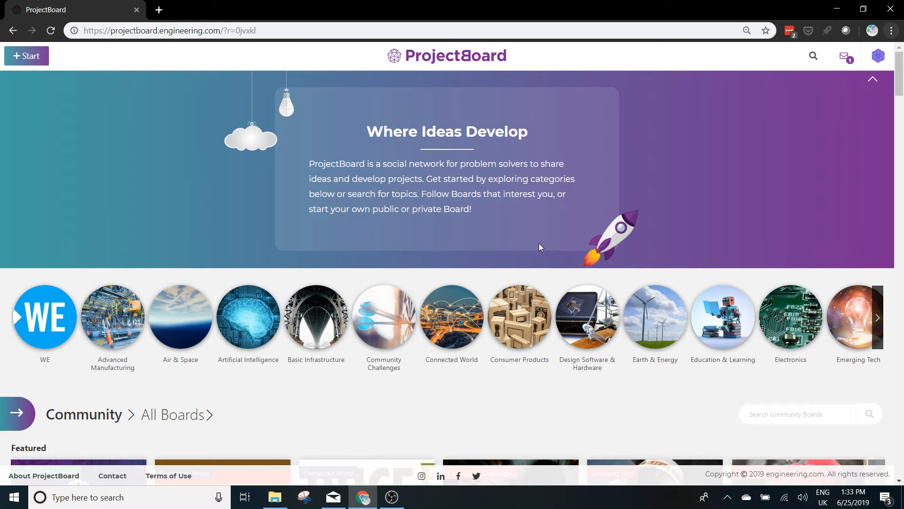
Start a new board and title it "Ideas on how to Transport and Purify Water".
scroll(539, 246, down, 4)
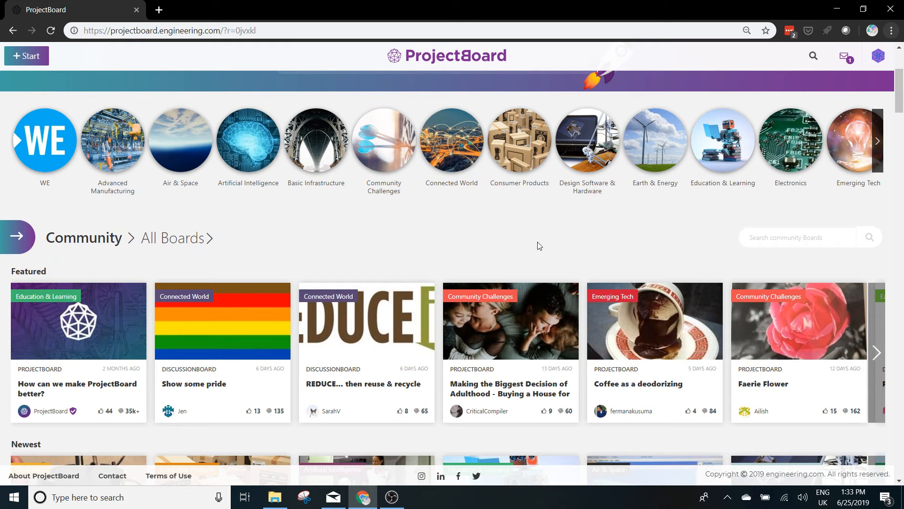
scroll(539, 246, up, 4)
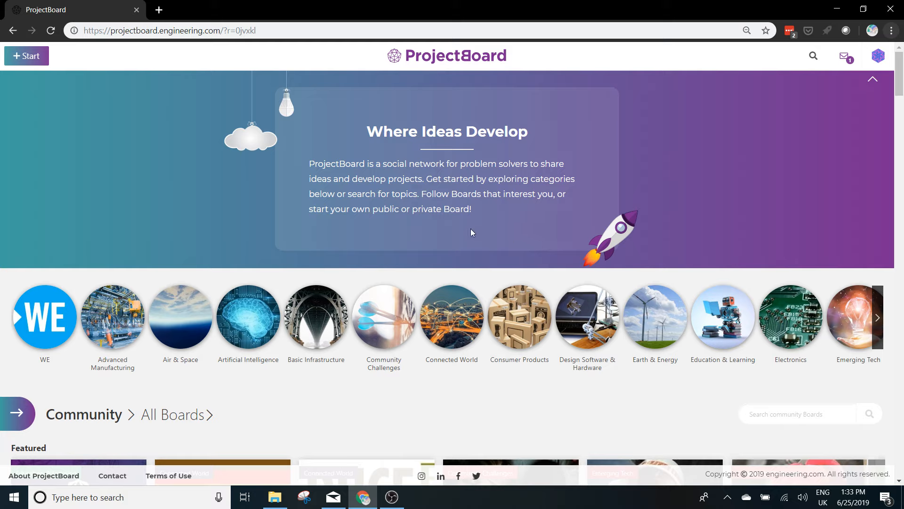
click(19, 62)
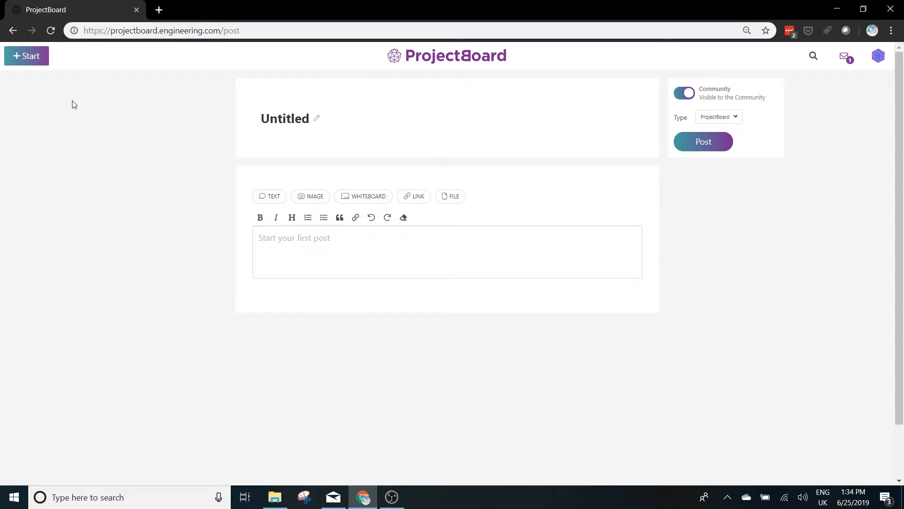
click(317, 121)
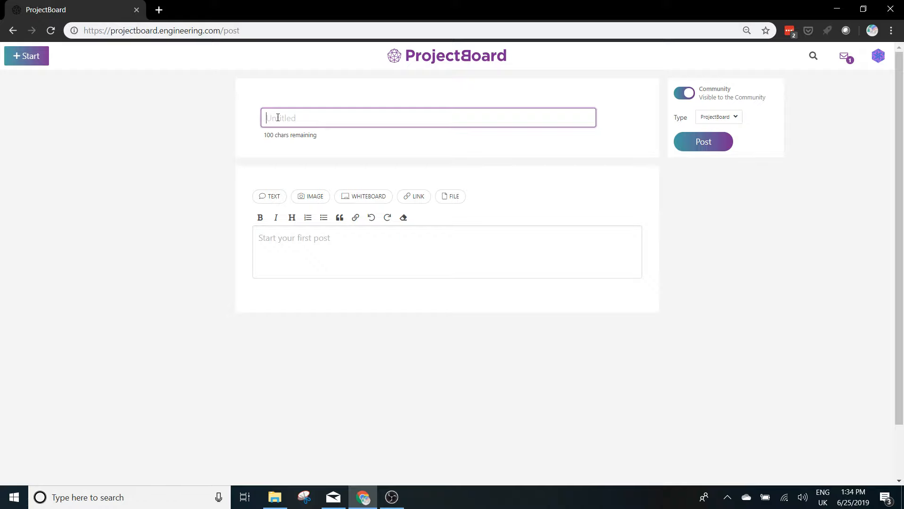
text(Ideas on how to )
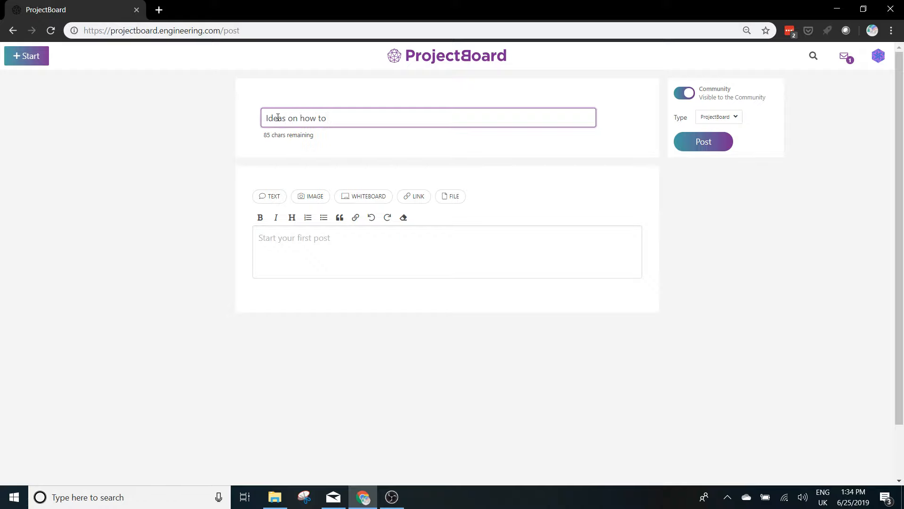
text(Transport and Purify Water)
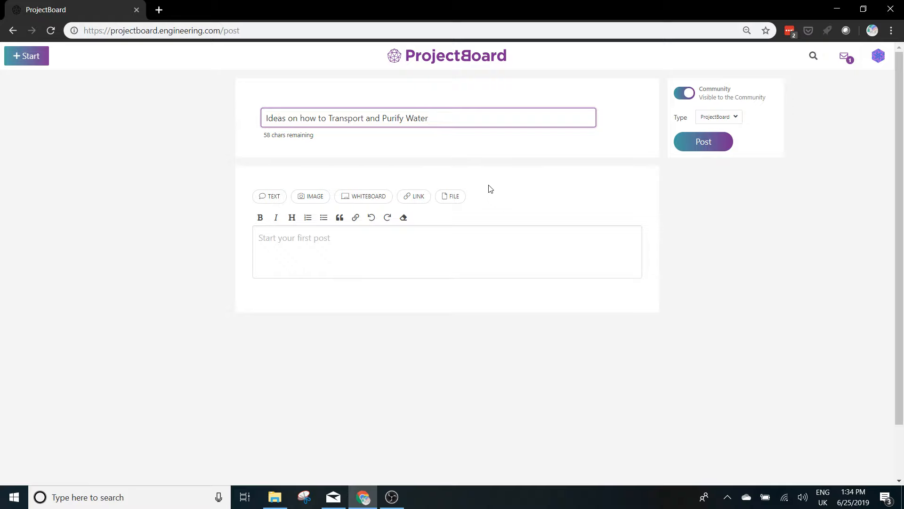
Write "When I went to Tanzania with me to we, it felt like another planet." as the first post's text.
click(262, 240)
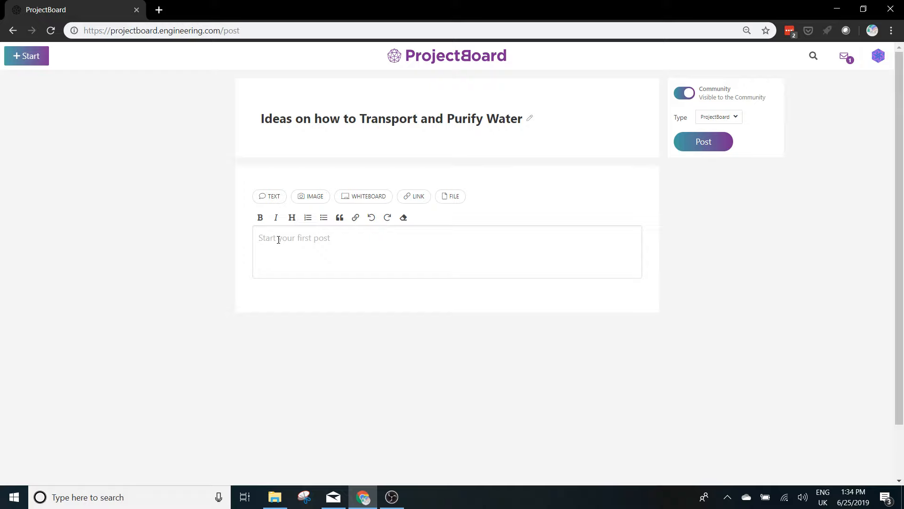
text(When I went to Tanzania with me t o)
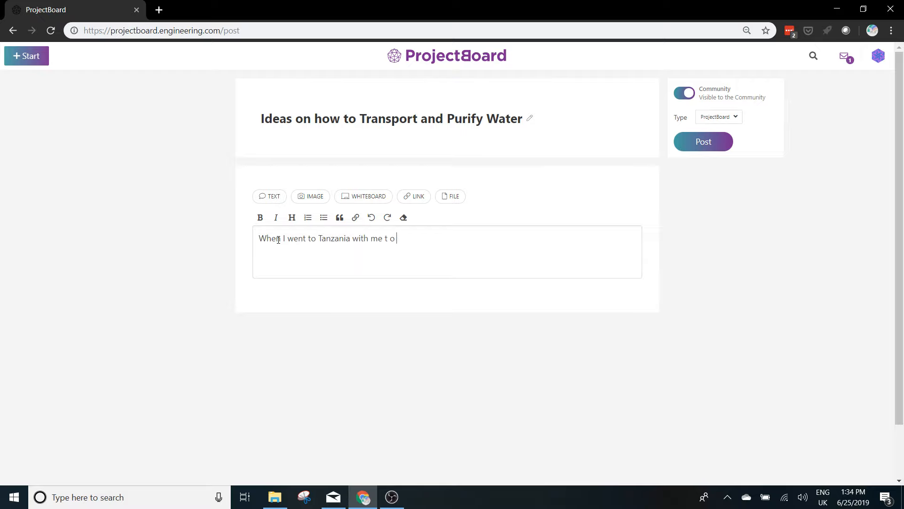
key(BackSpace)
key(BackSpace)
text(o we, it felt like another planet.)
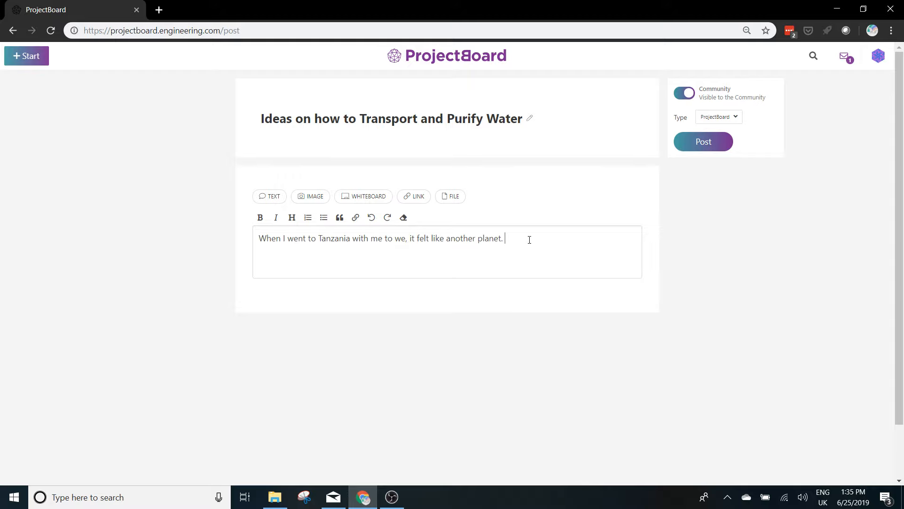
Replace the entire first post text with the copied two-paragraph story about Tanzania and clean drinking water.
drag(530, 239, 248, 234)
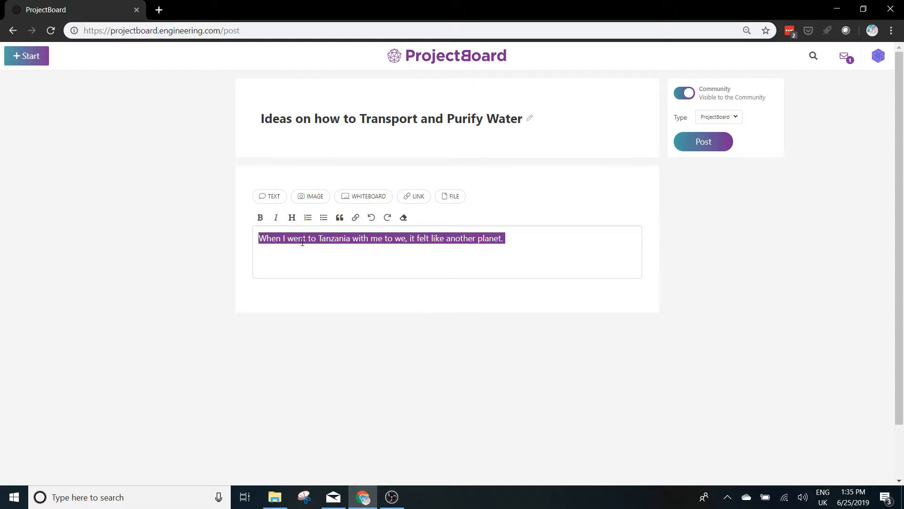
text(When I went to Tanzania with Me to We, it felt like a different planet. It didn’t seem possible that my home in Canada with 9 taps for water could be on the same planet where people have to walk 30 minutes, 4 times a day to get clean drinking water. Even then, the water in the village we visited had too much fluoride and was rotting everyone's teeth.  There are solutions available, but they require money (e.g. https://www.hipporoller.org/)). I passionately believe there must be something we can design that we can teach villages to build with their own local materials.)
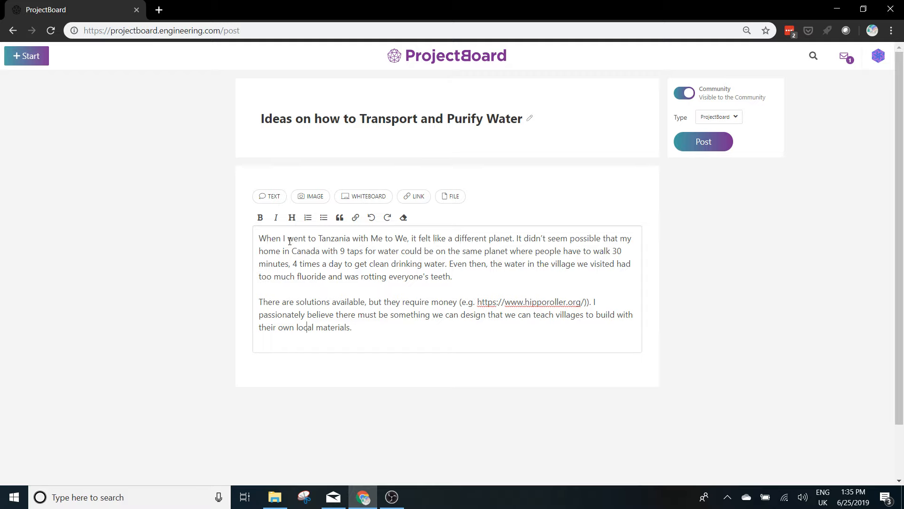
Attach the image "Photo from trip" from the Tanzania pictures folder to the post.
click(303, 201)
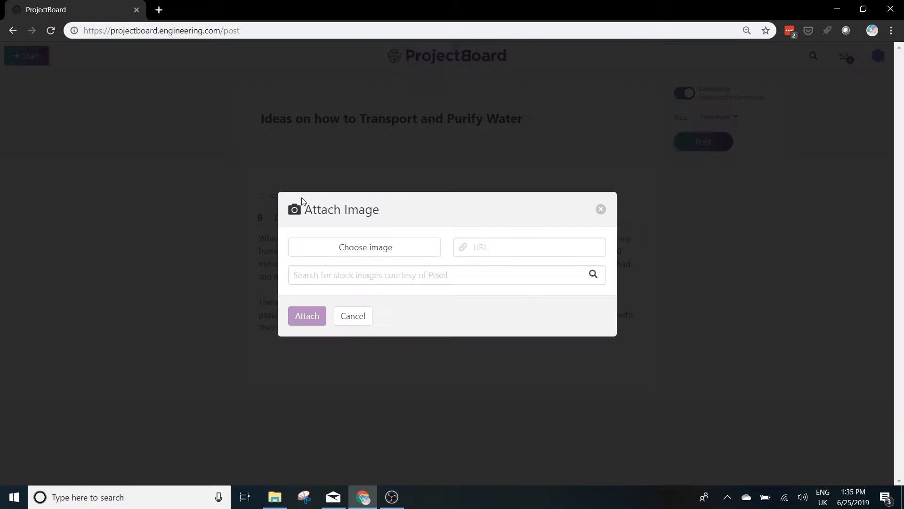
click(358, 253)
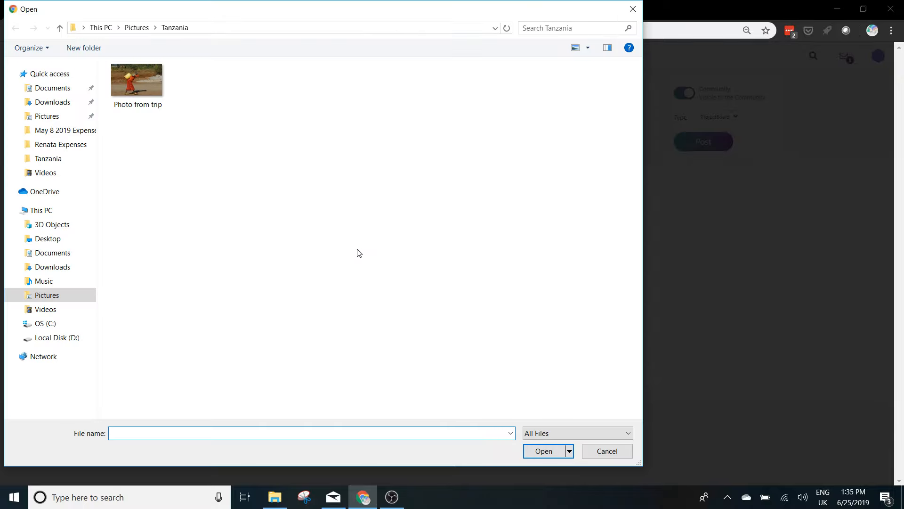
click(134, 86)
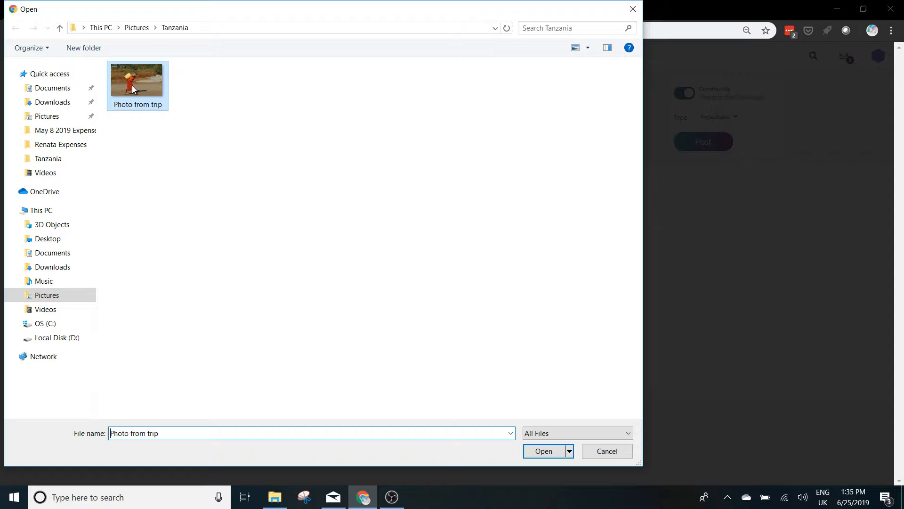
click(541, 455)
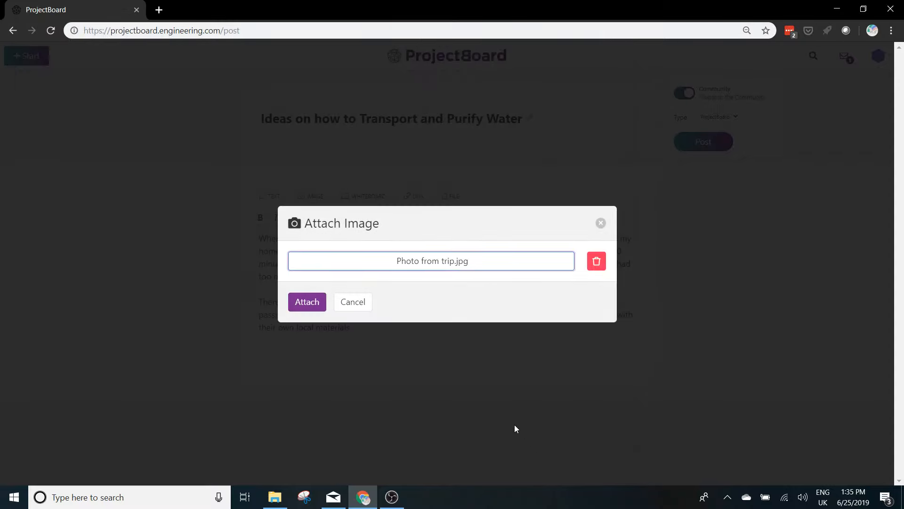
click(299, 306)
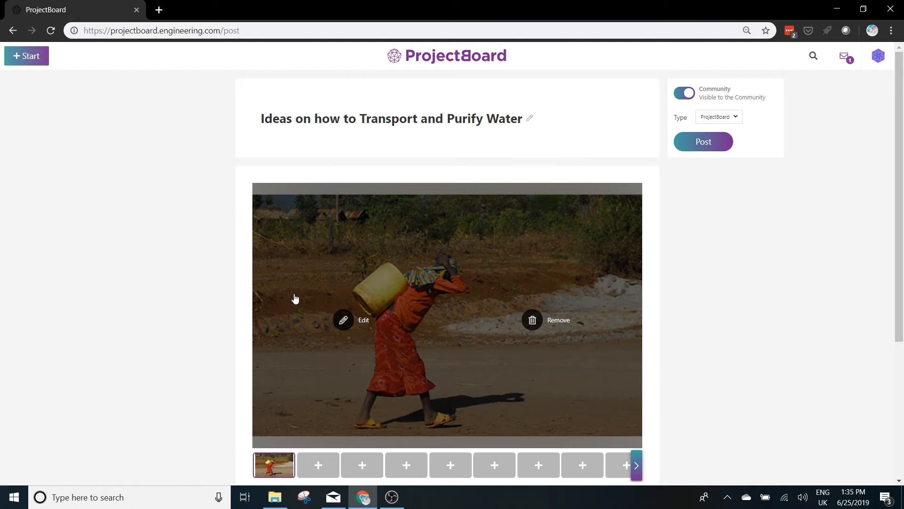
Fill the second media slot with the stock photo of water pouring into a glass, found by searching "water", and preview both attached images.
scroll(461, 283, down, 3)
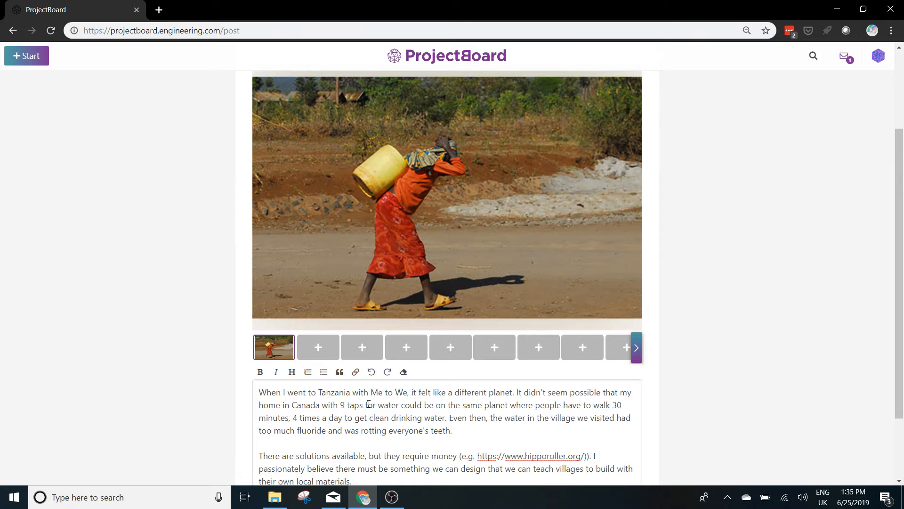
click(325, 354)
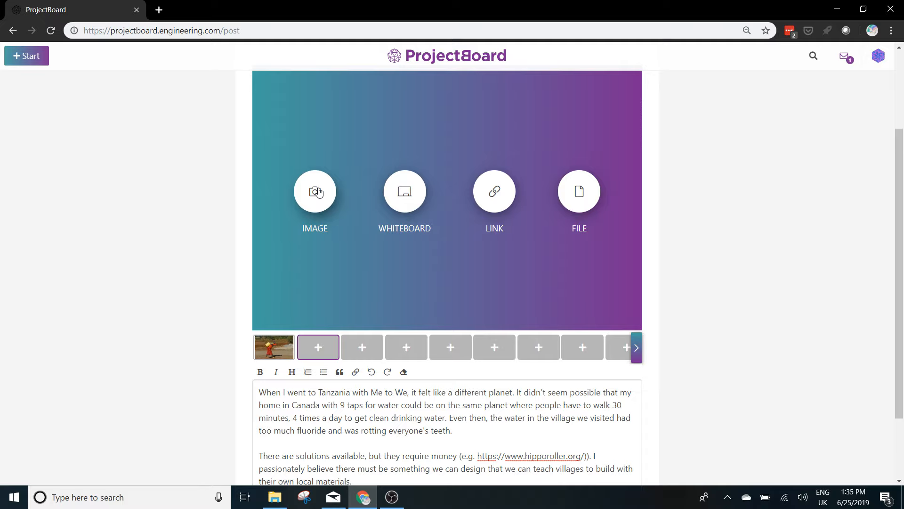
click(319, 192)
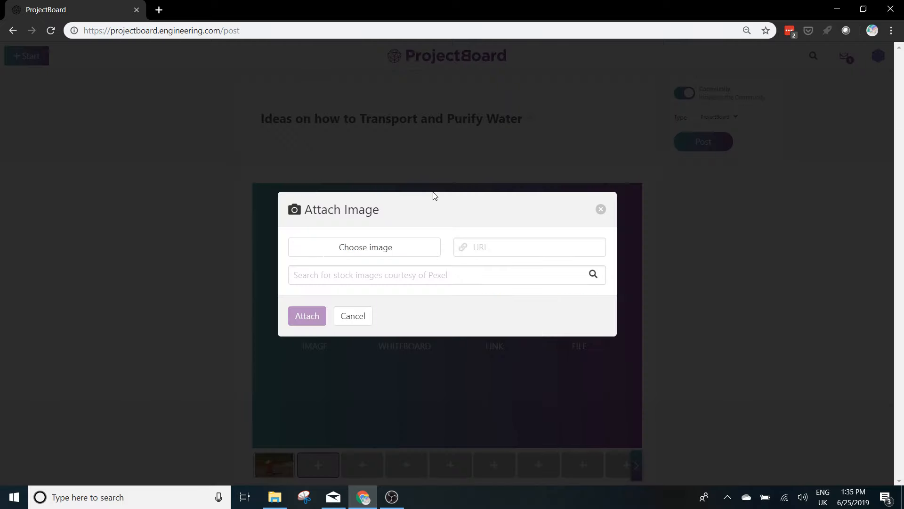
click(385, 274)
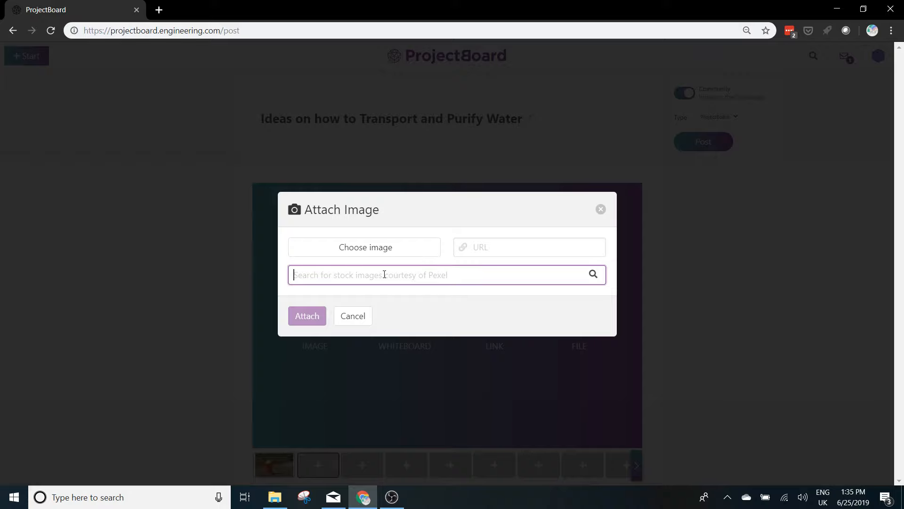
text(water)
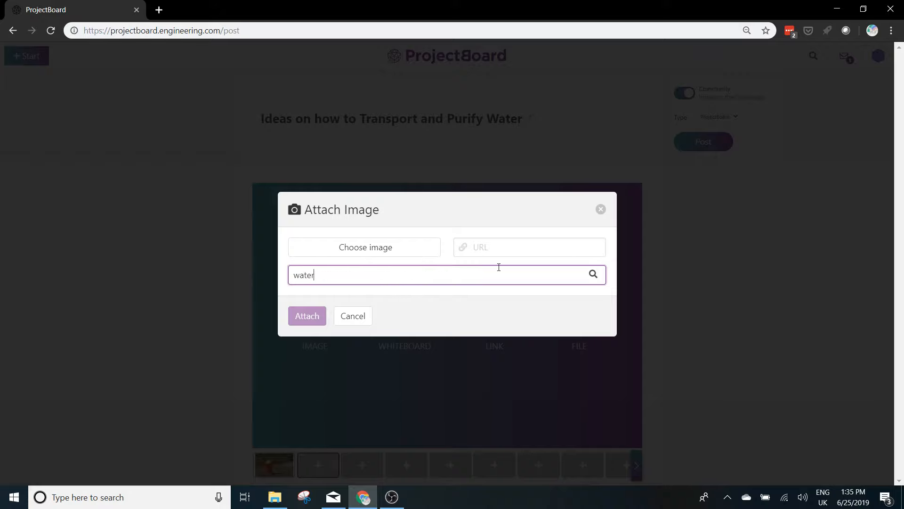
click(594, 275)
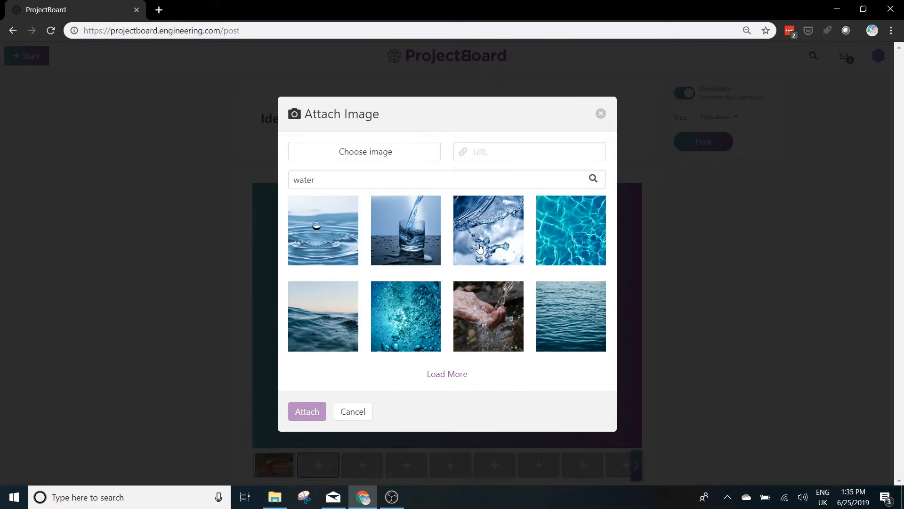
click(426, 240)
scroll(359, 337, down, 3)
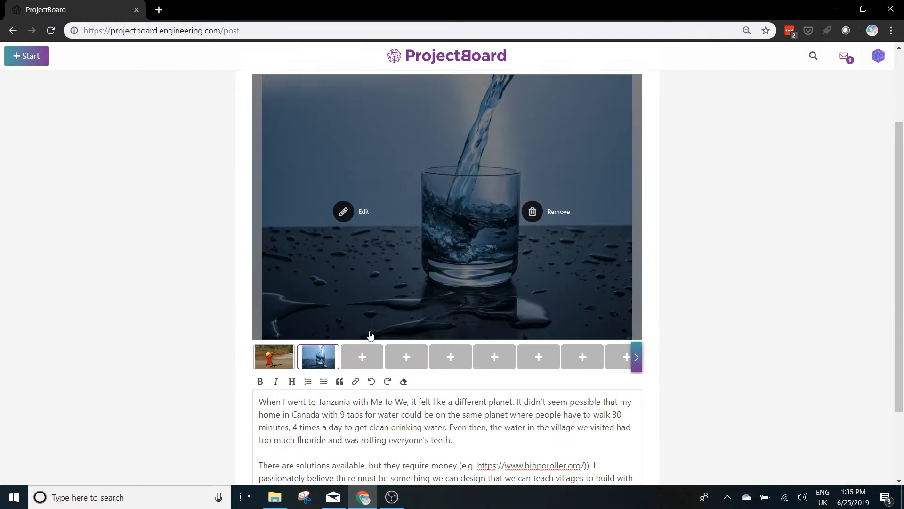
click(270, 349)
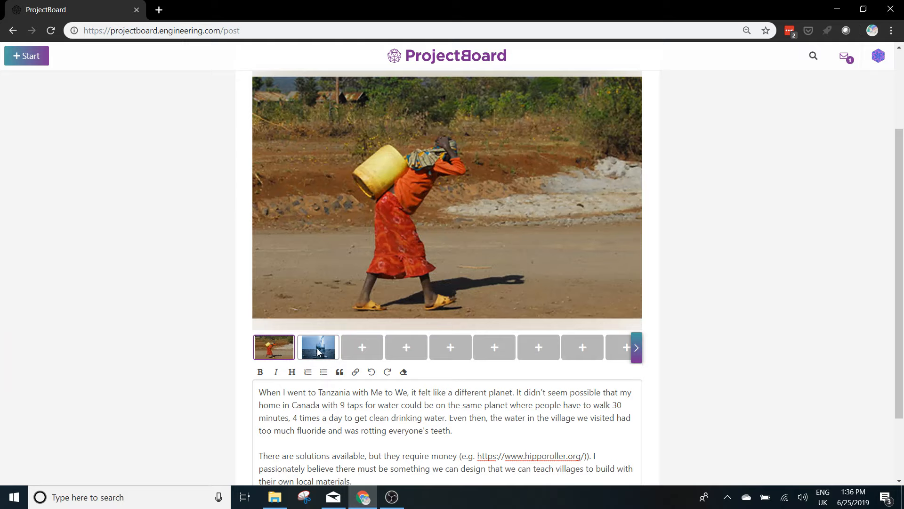
click(317, 349)
scroll(471, 384, down, 2)
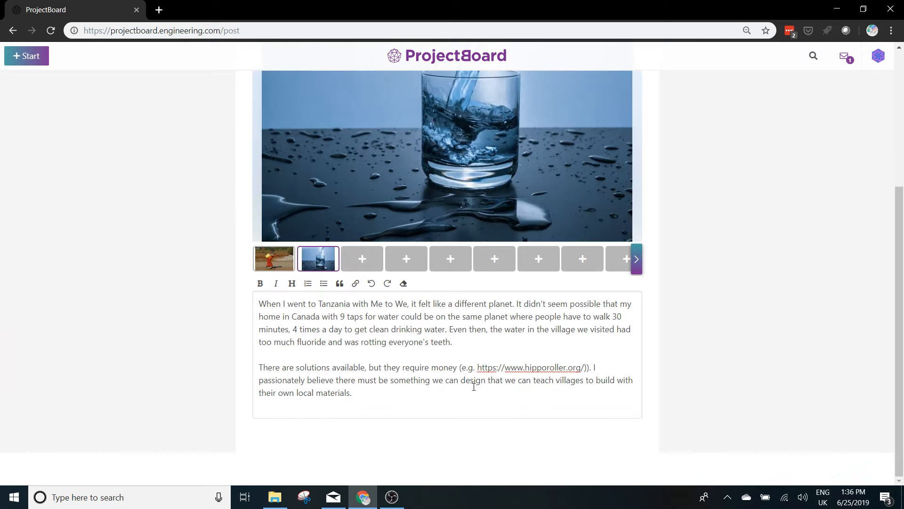
Switch the board's visibility from Community to Solo and post it as a ProjectBoard.
scroll(519, 349, up, 5)
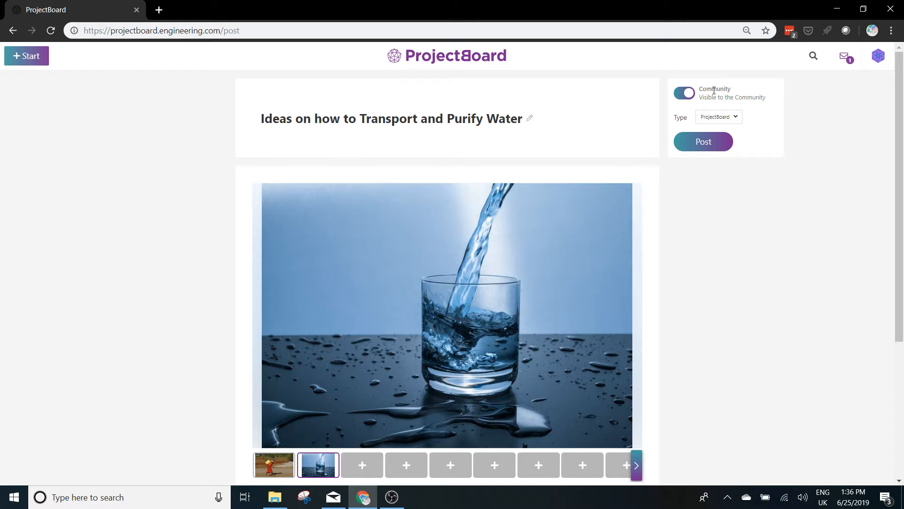
click(686, 94)
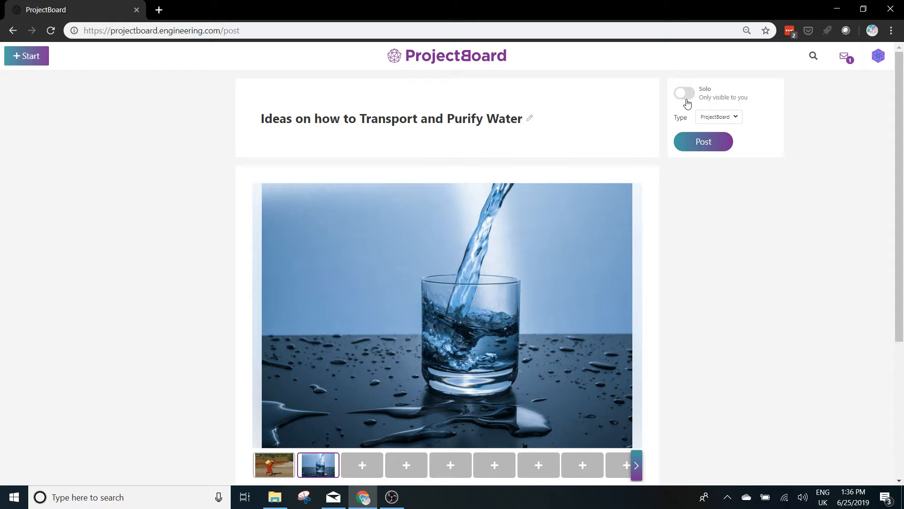
click(706, 146)
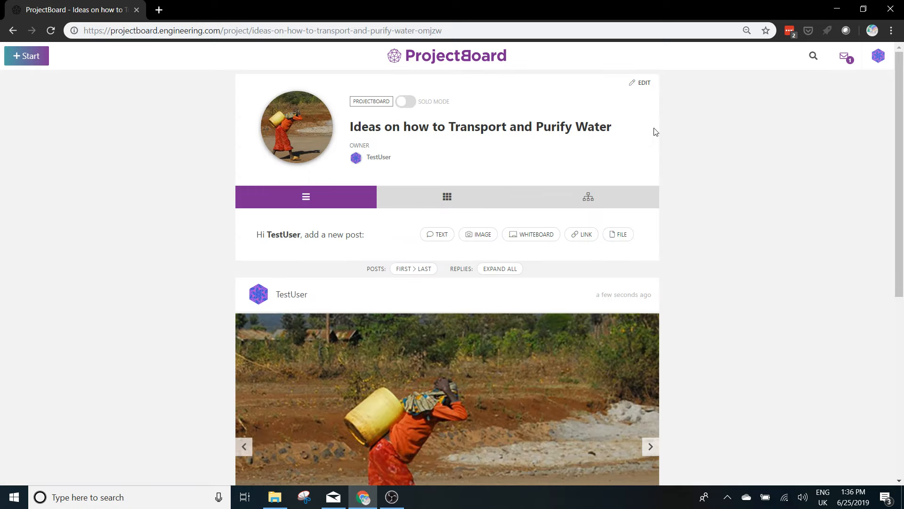
Edit the published board's details and add the description "My trip to Tanzania and improving water transport".
scroll(460, 150, down, 10)
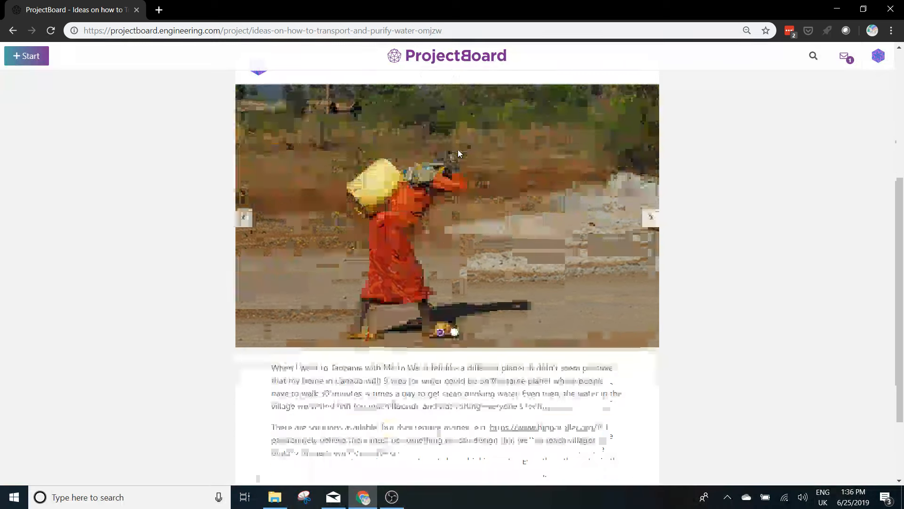
scroll(460, 155, up, 10)
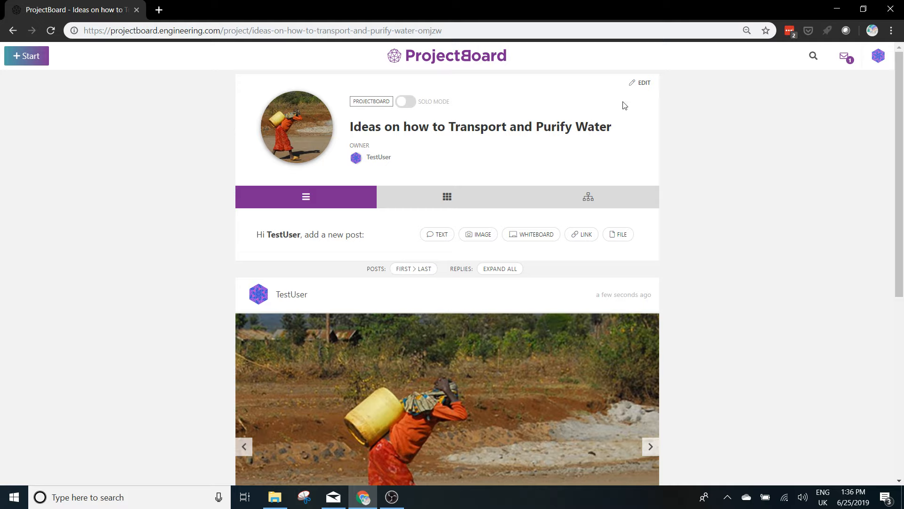
click(641, 86)
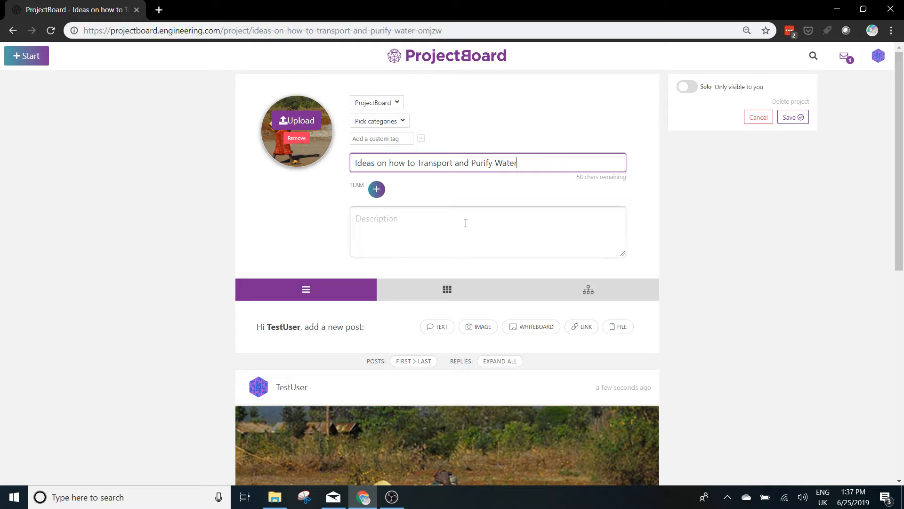
click(398, 222)
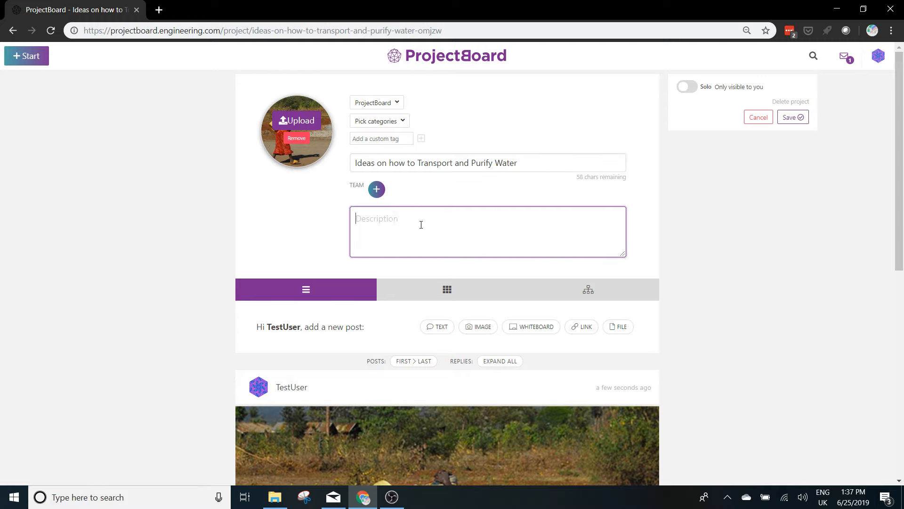
text(My trip to Tanzania and improving water)
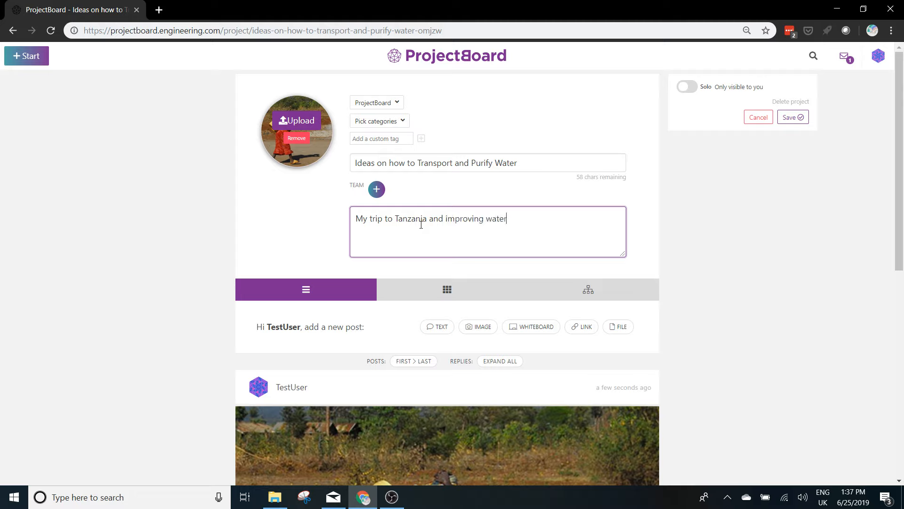
text( transport)
Invite one team member to the board by username with the Contributor role and close the invitation dialog.
click(376, 191)
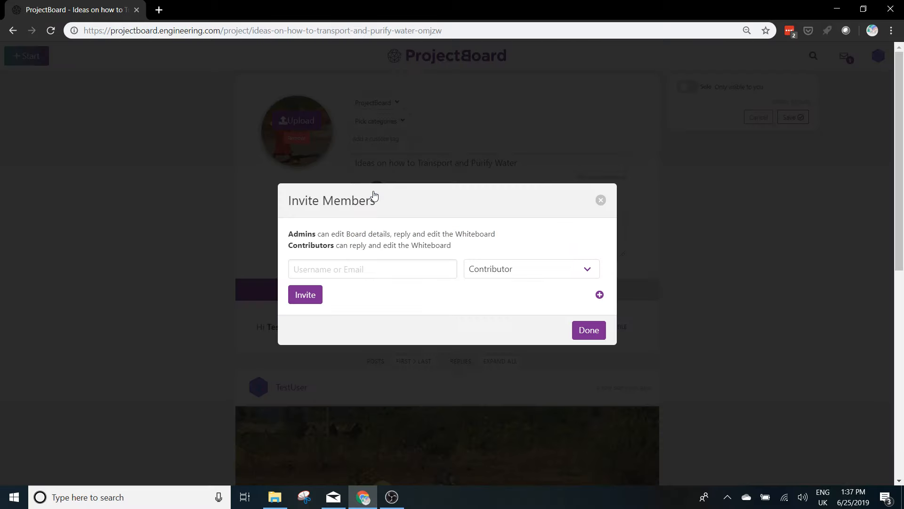
click(384, 268)
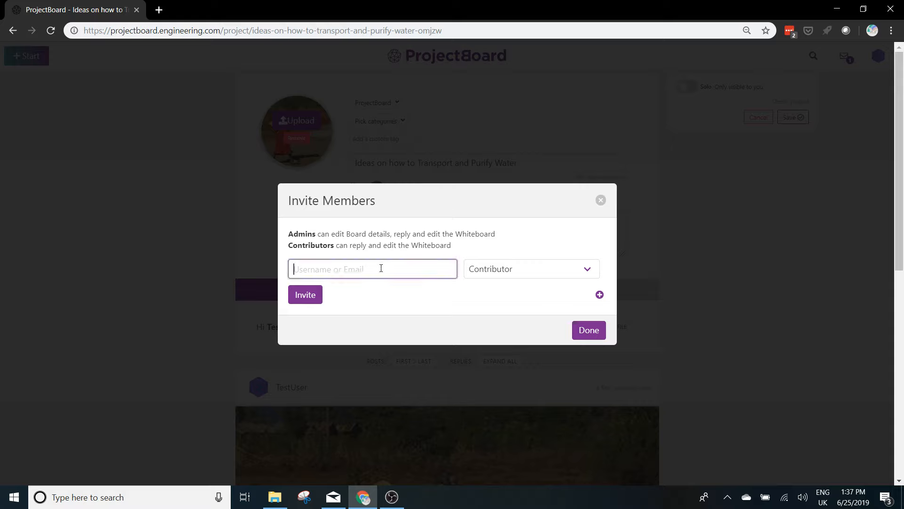
text(RE)
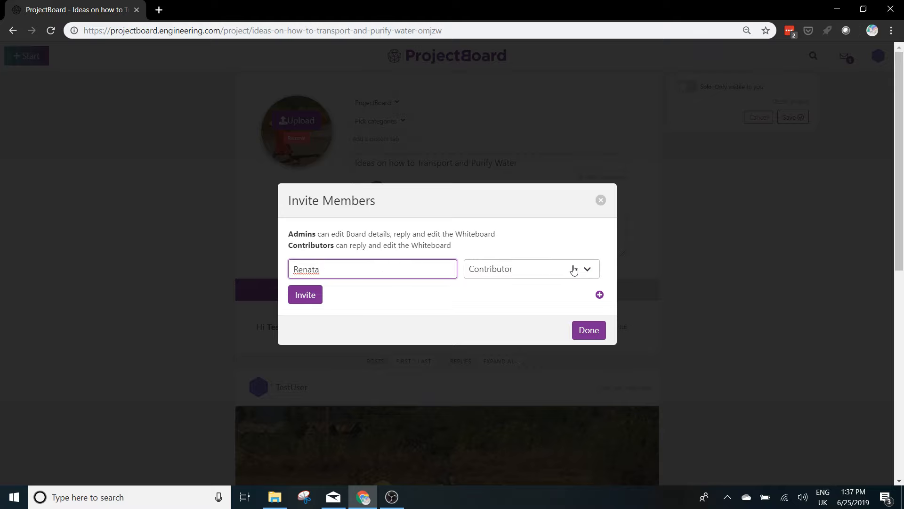
click(313, 299)
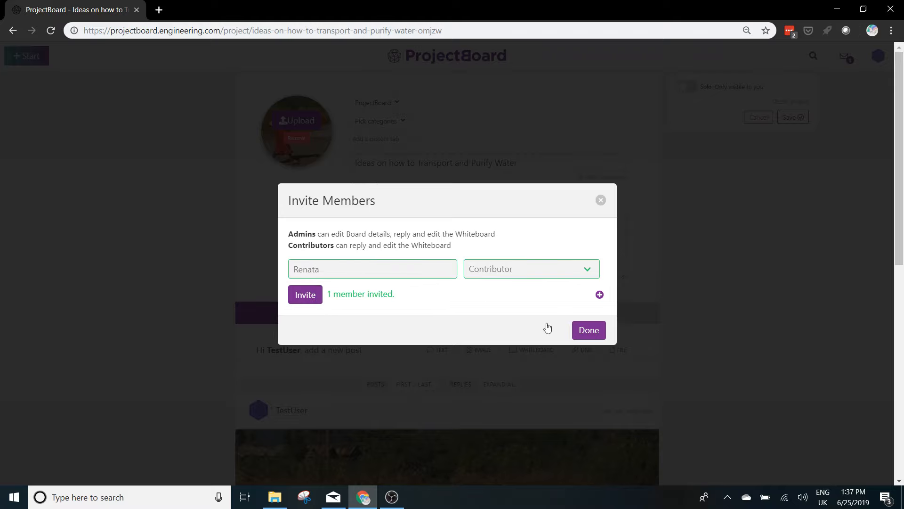
click(586, 332)
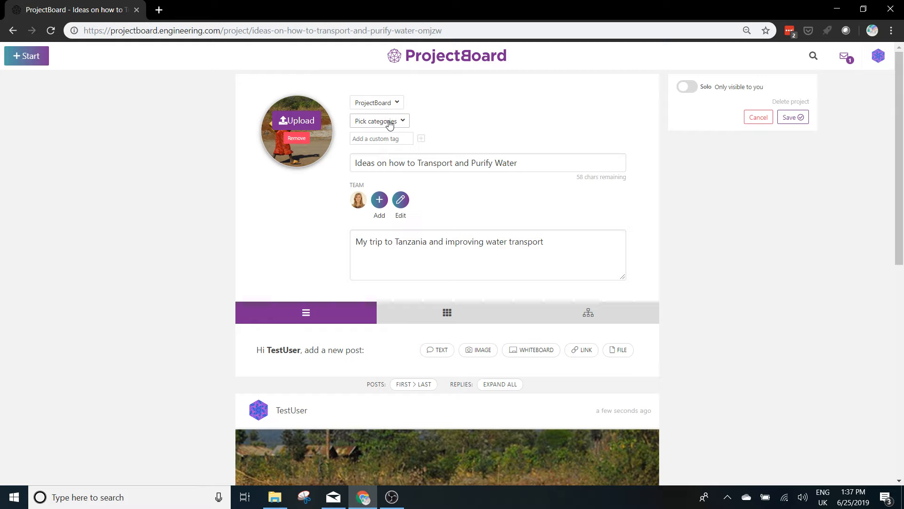
Assign the categories Consumer Products and Earth & Energy to the board and save the edited board details.
click(405, 123)
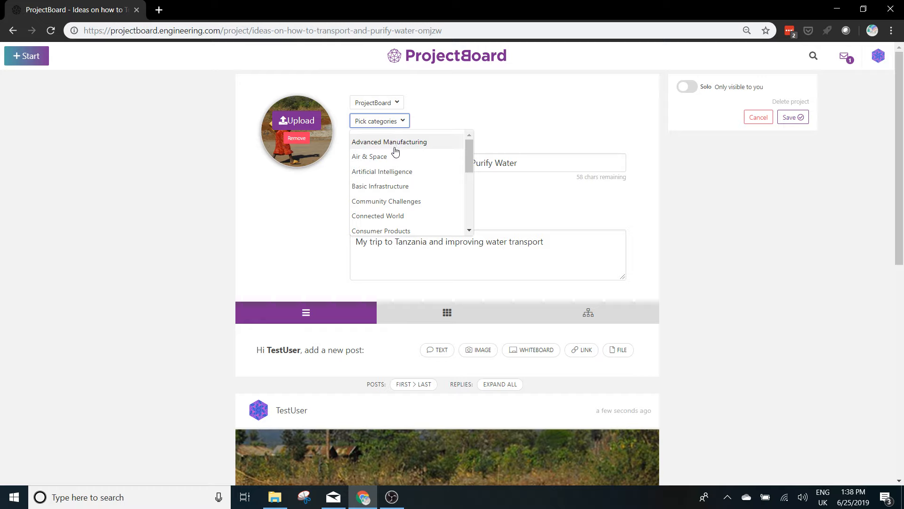
scroll(396, 162, down, 2)
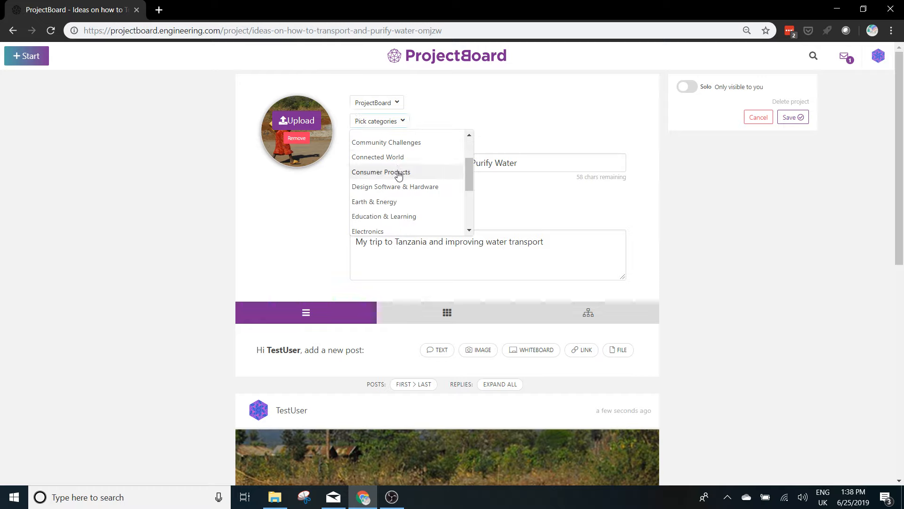
click(397, 173)
click(405, 122)
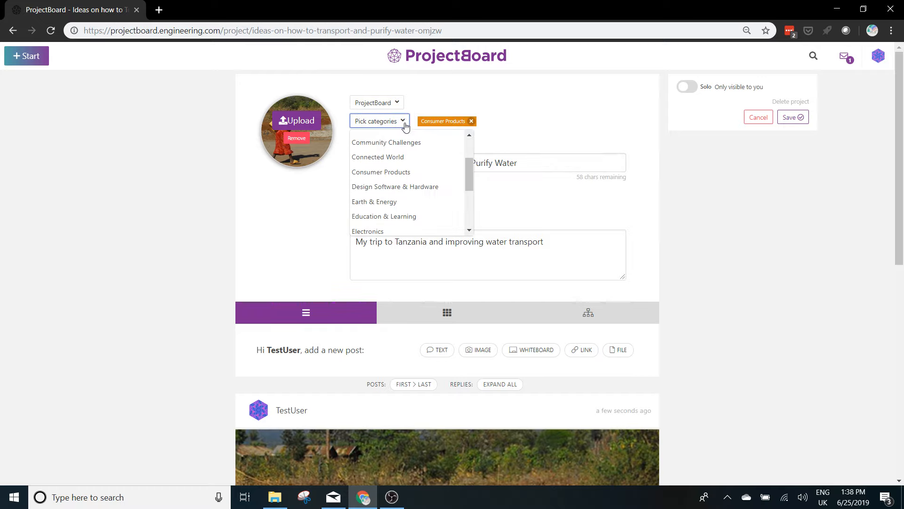
scroll(400, 163, down, 2)
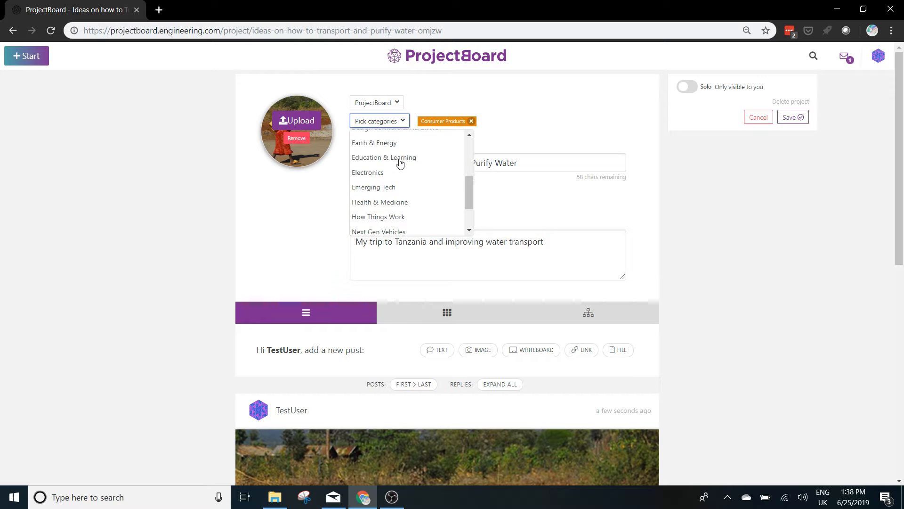
scroll(400, 162, down, 2)
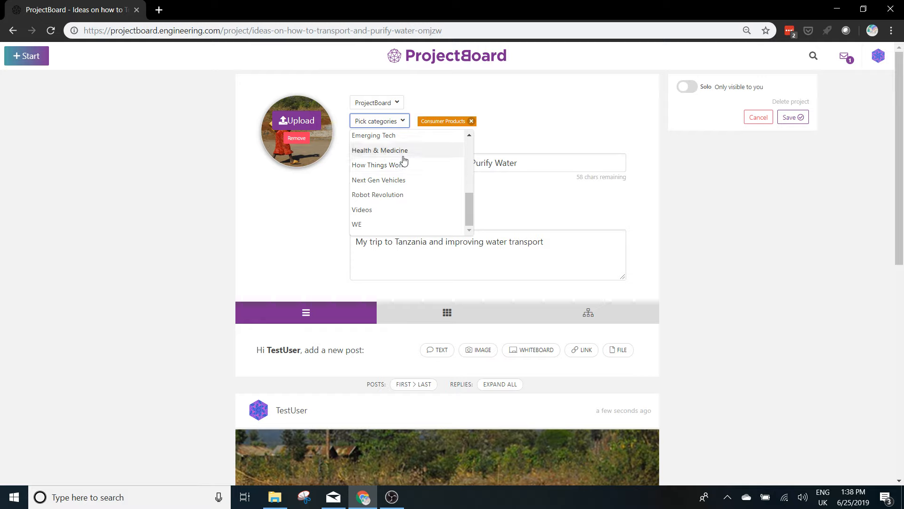
scroll(403, 160, up, 2)
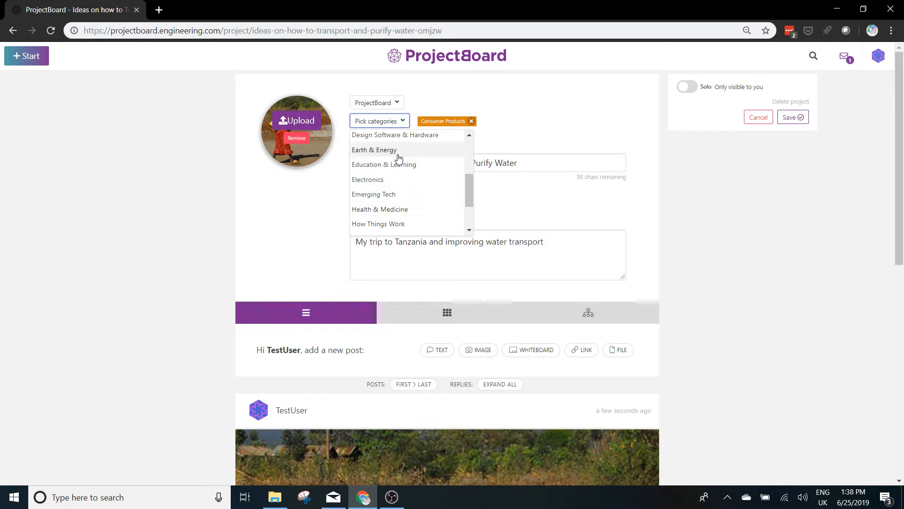
click(398, 150)
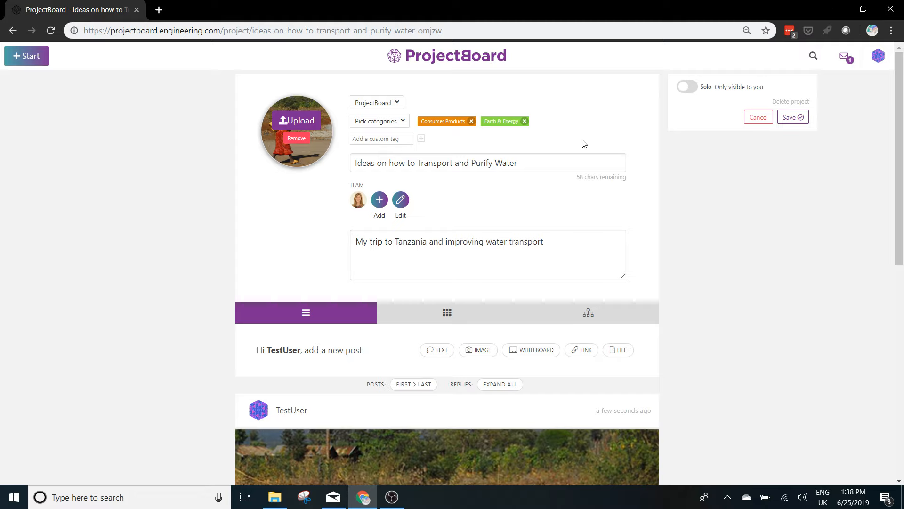
click(794, 119)
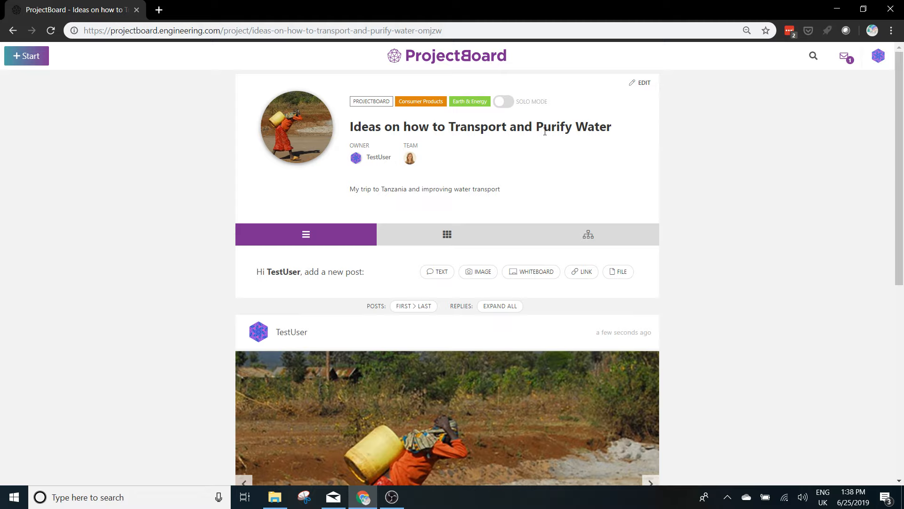
Start a whiteboard post and draw a large circle labelled "Well" in the upper-left area of the canvas.
scroll(545, 132, down, 1)
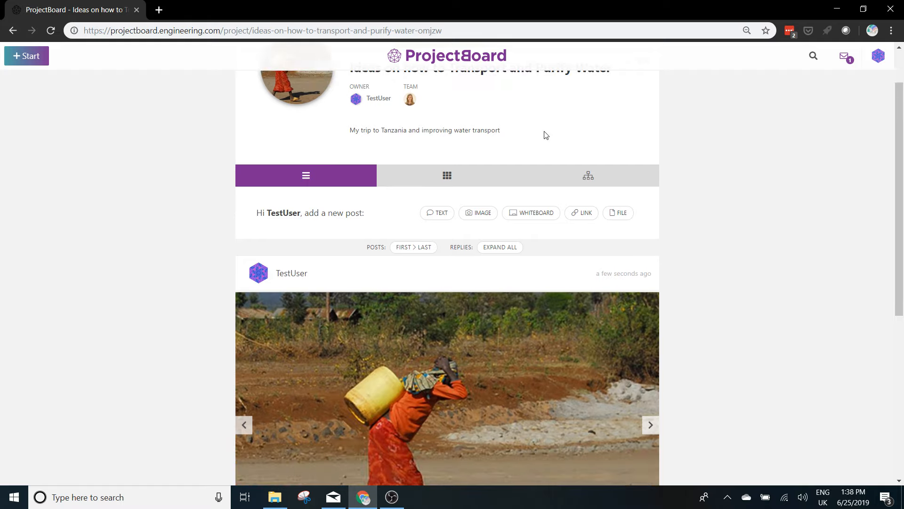
scroll(546, 136, down, 1)
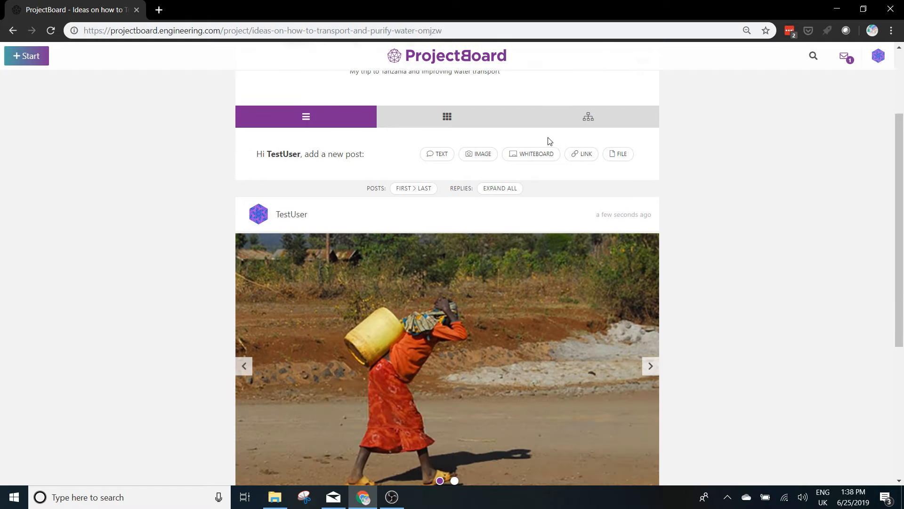
click(522, 159)
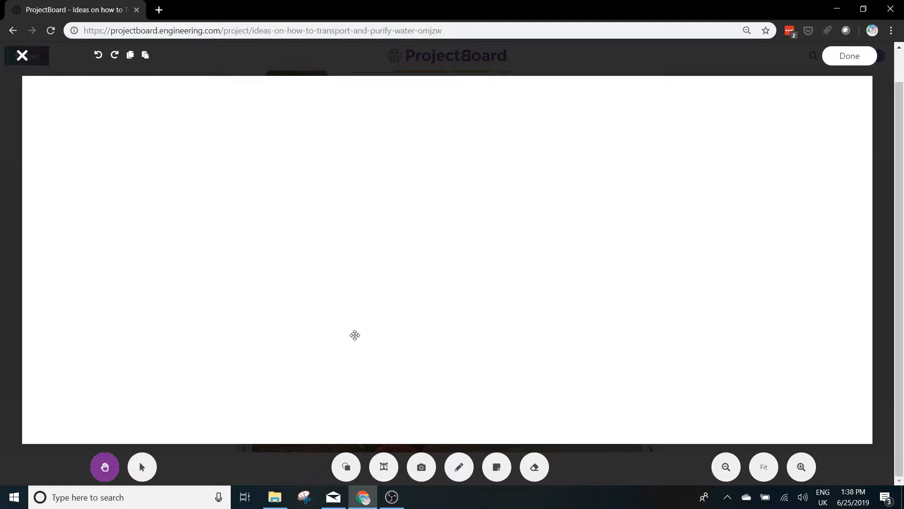
click(346, 465)
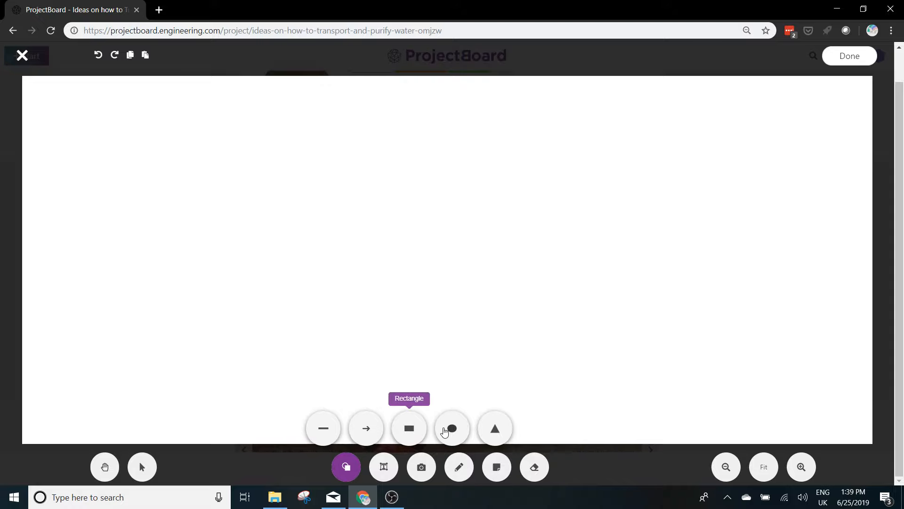
click(450, 429)
drag(160, 123, 307, 255)
double_click(276, 189)
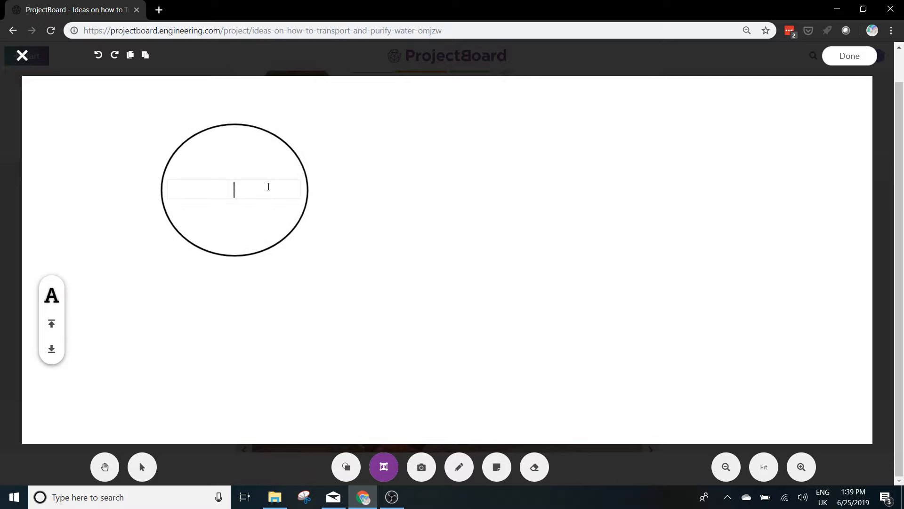
text(Well)
click(342, 252)
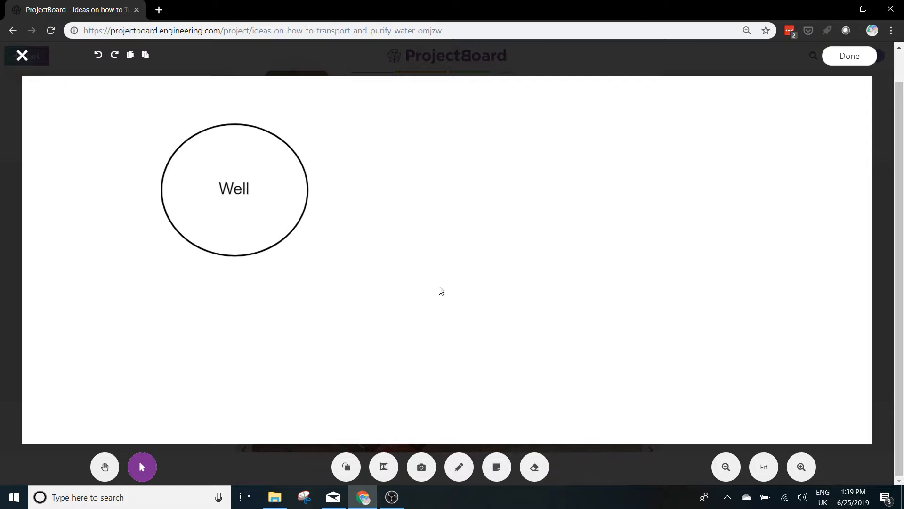
Draw three separate unlabelled rectangles as houses on the right side of the whiteboard canvas, opposite the well.
click(347, 467)
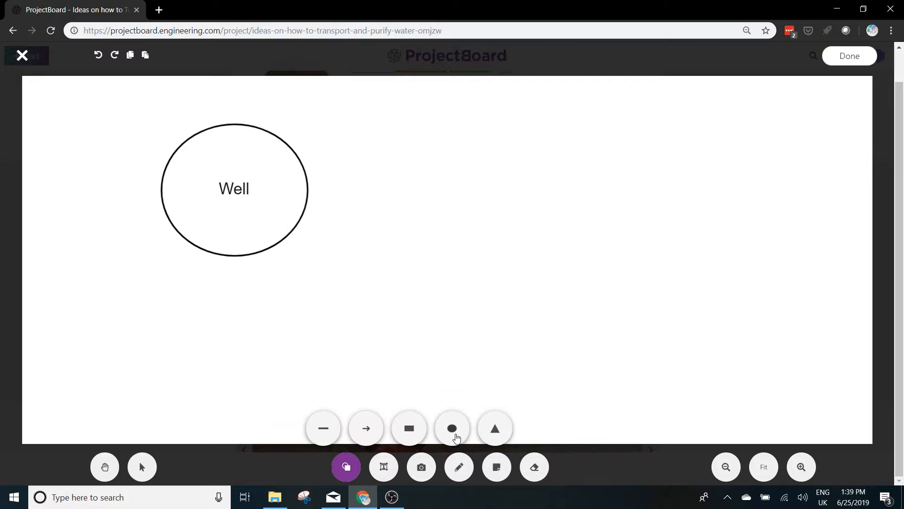
click(410, 428)
drag(594, 239, 681, 348)
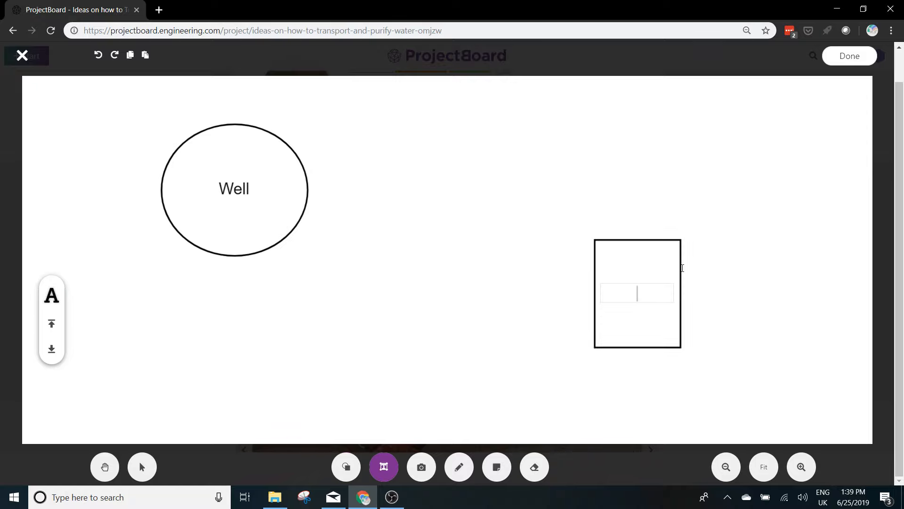
click(347, 467)
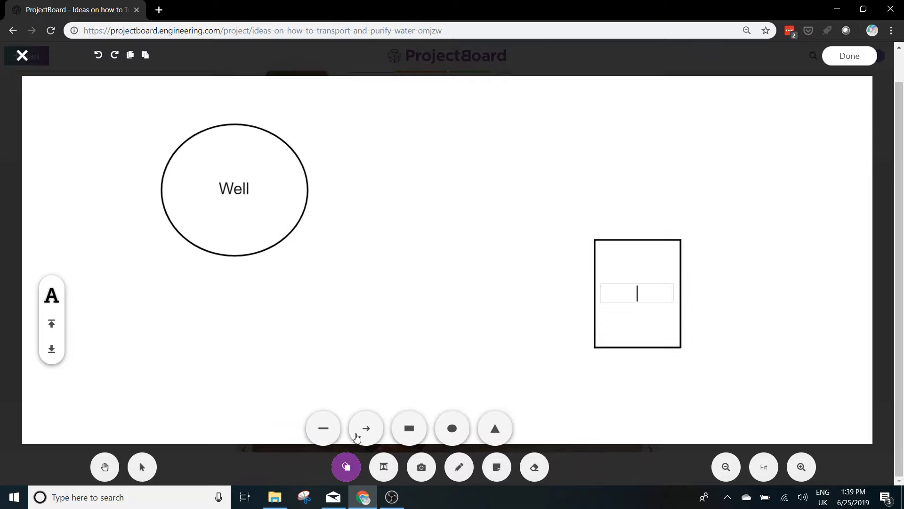
click(409, 428)
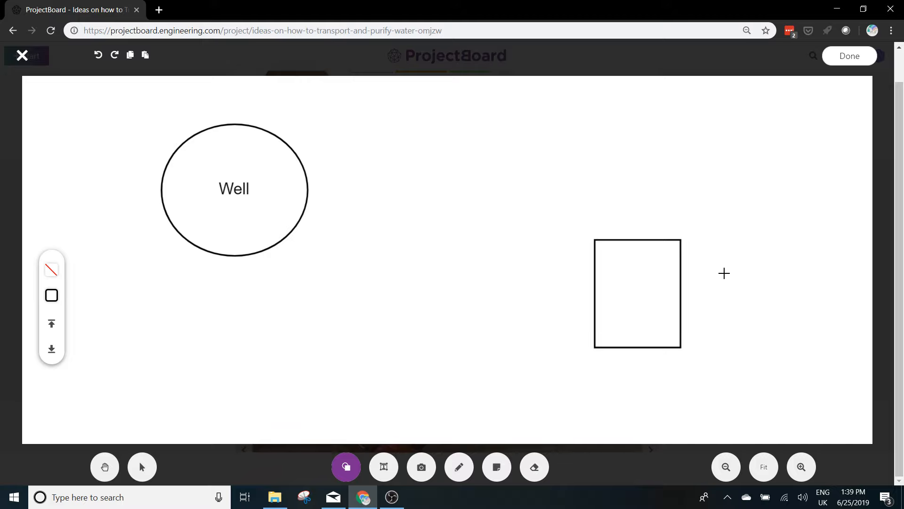
drag(725, 272, 823, 402)
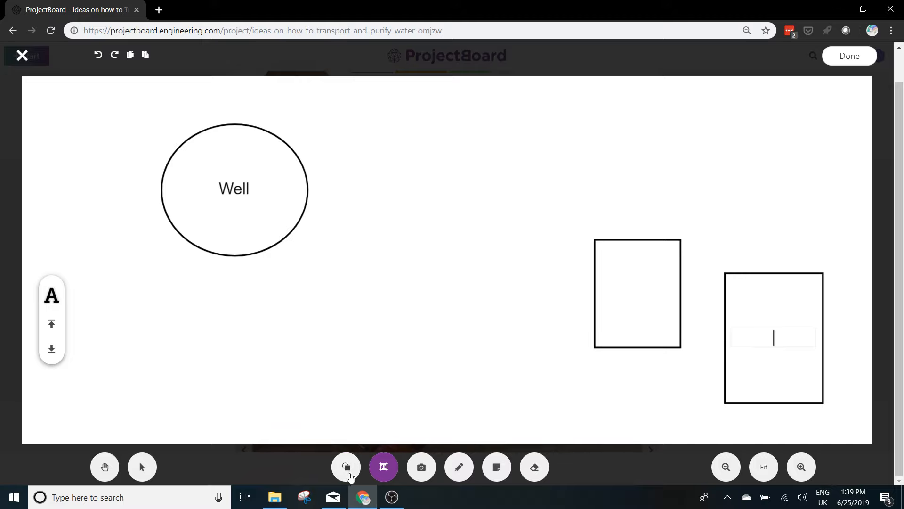
click(346, 467)
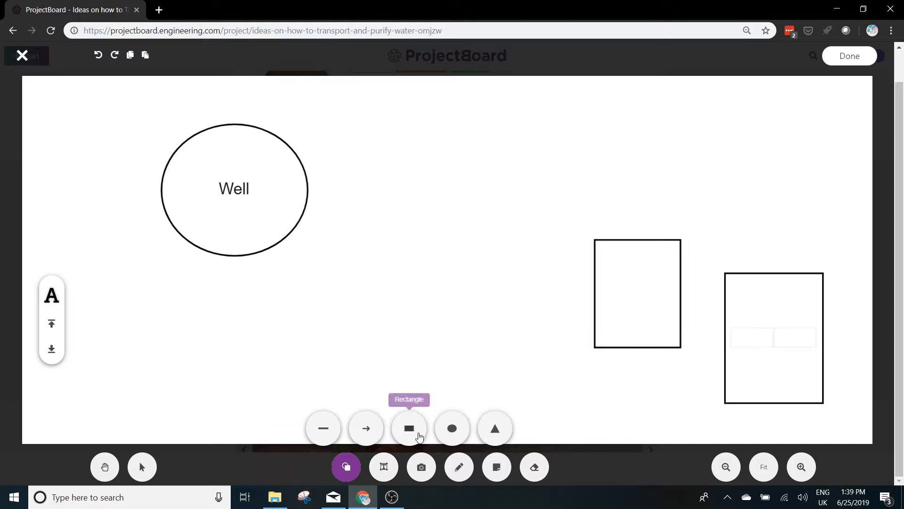
click(410, 427)
drag(717, 126, 813, 234)
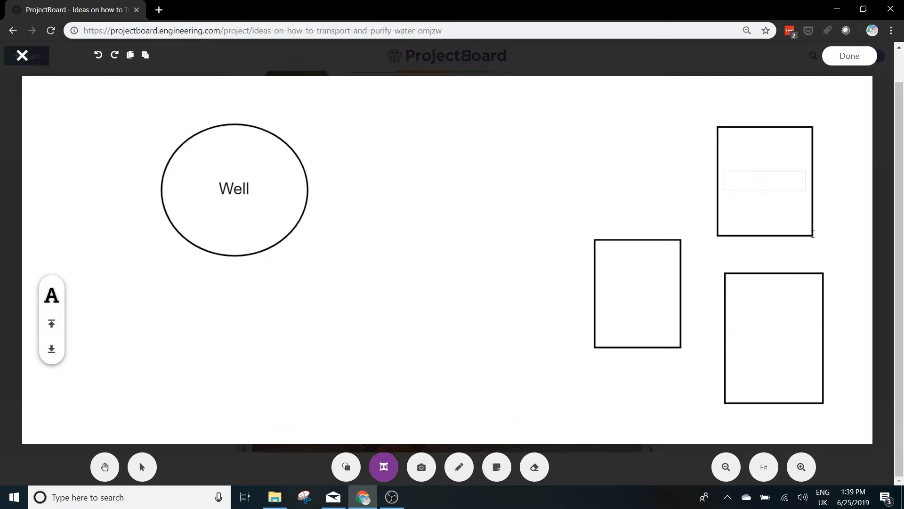
key(Escape)
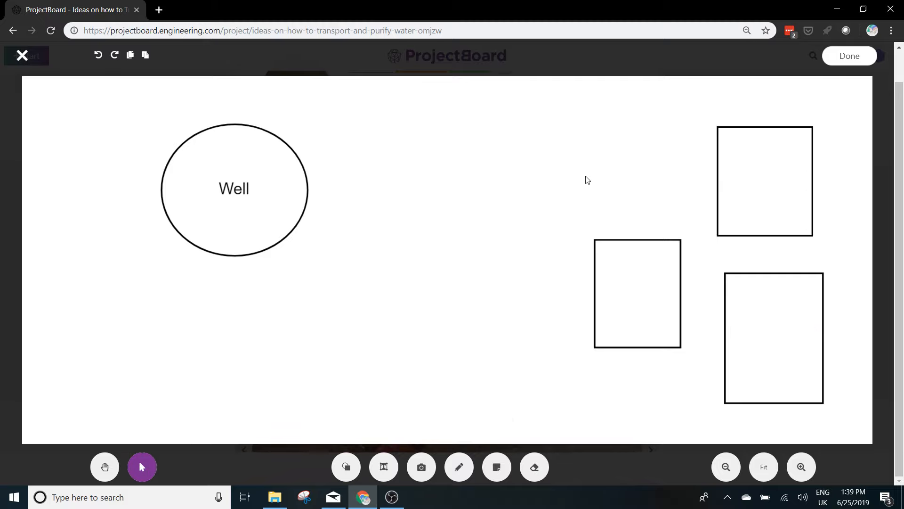
Add the text "Village" to the whiteboard and place it among the rectangles, just above the leftmost one.
click(384, 467)
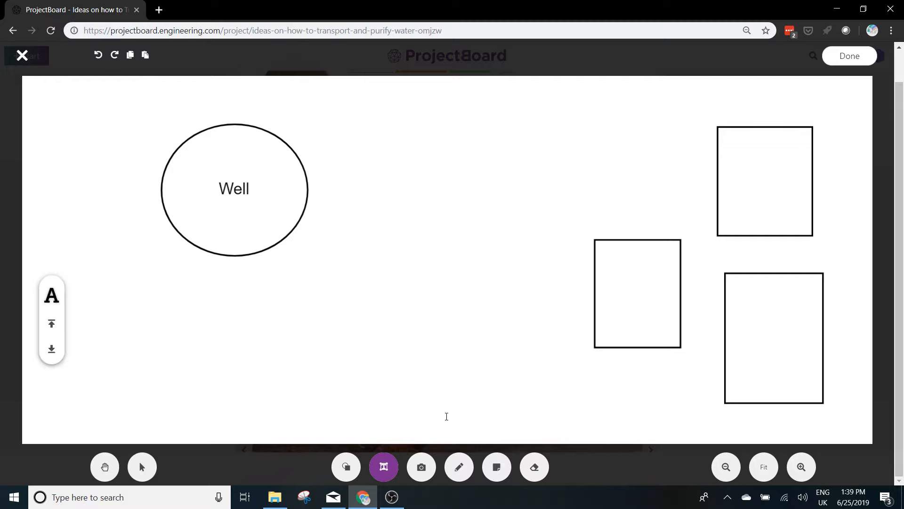
click(571, 162)
text(Village)
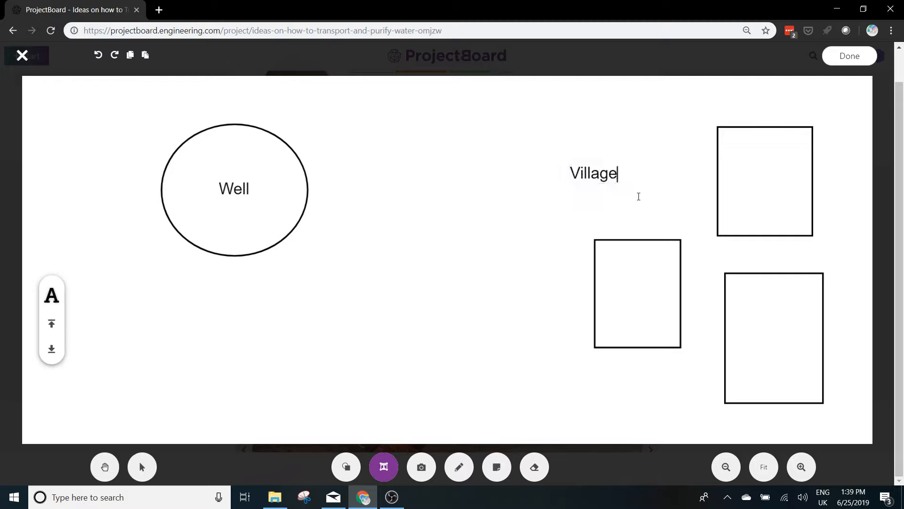
click(633, 192)
drag(602, 175, 681, 202)
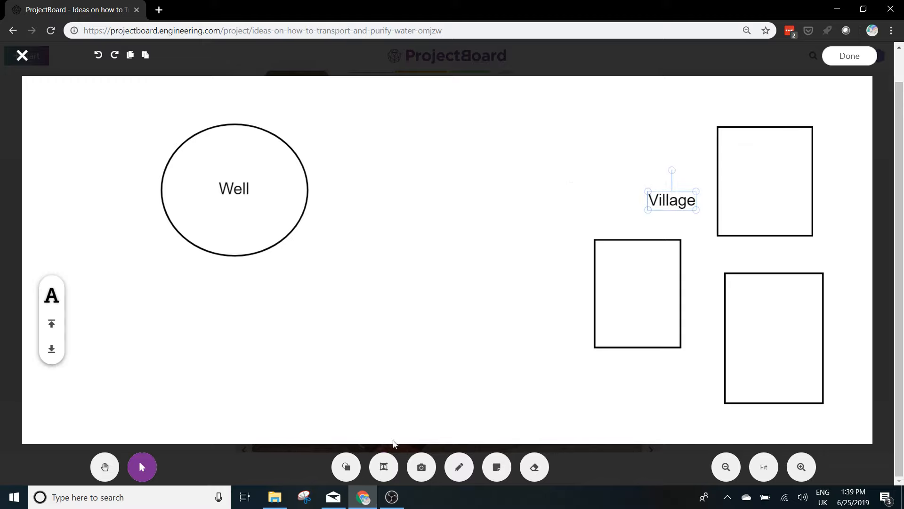
Draw a straight arrow from beside the leftmost rectangle to the lower-right edge of the "Well" circle.
click(346, 466)
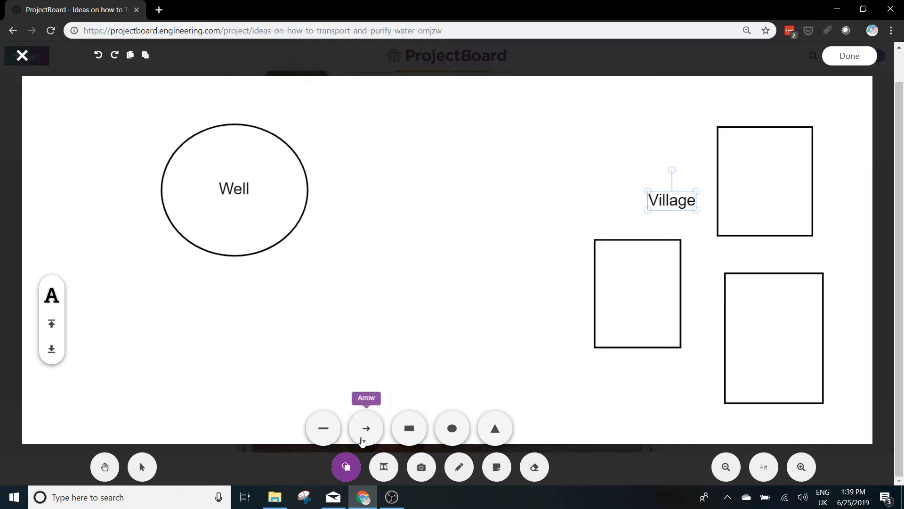
click(363, 440)
drag(574, 331, 296, 242)
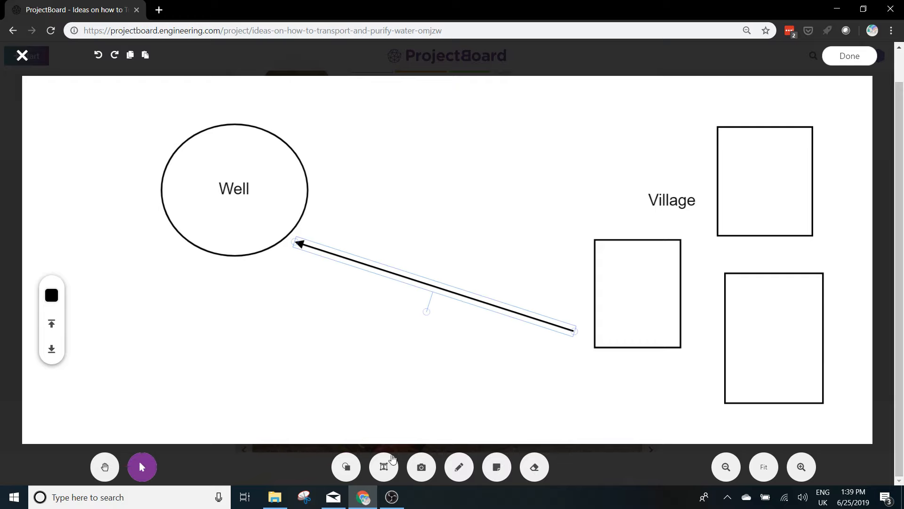
Add the text "30kms" and position it just below the middle of the arrow.
click(385, 468)
click(397, 325)
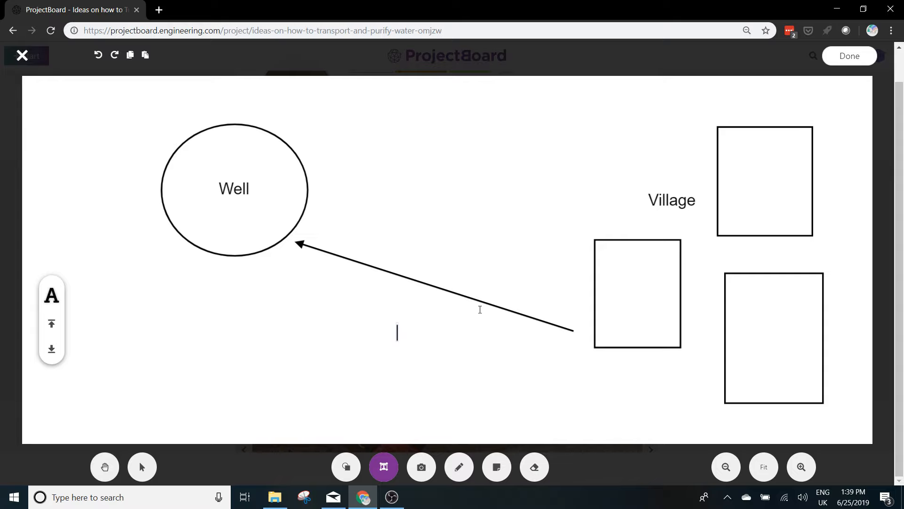
text(30kms)
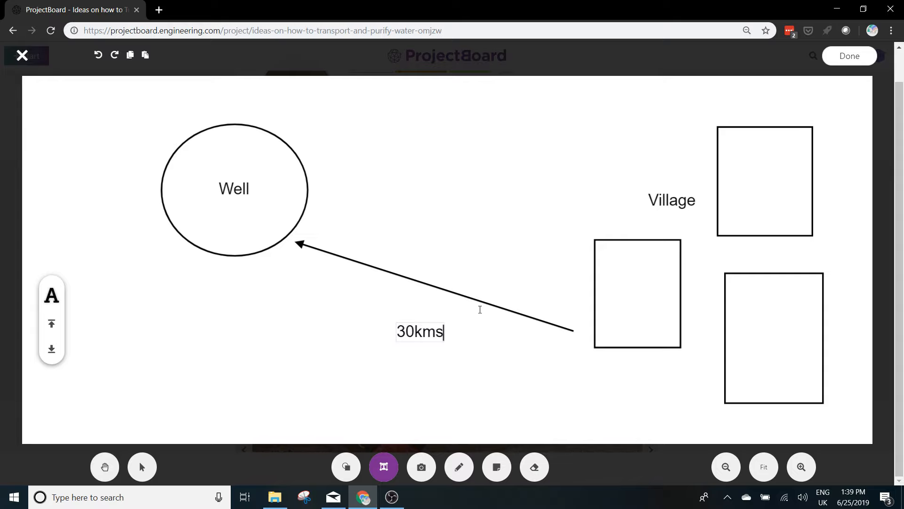
key(Escape)
drag(426, 330, 443, 313)
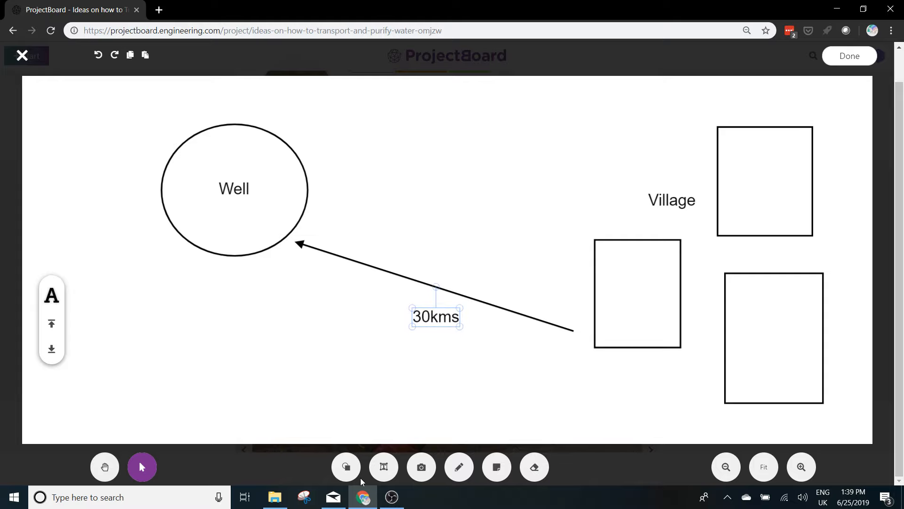
Complete the whiteboard with a freehand hilly line between village and well above the arrow, labelled "Hills all the way!" just over it.
click(460, 466)
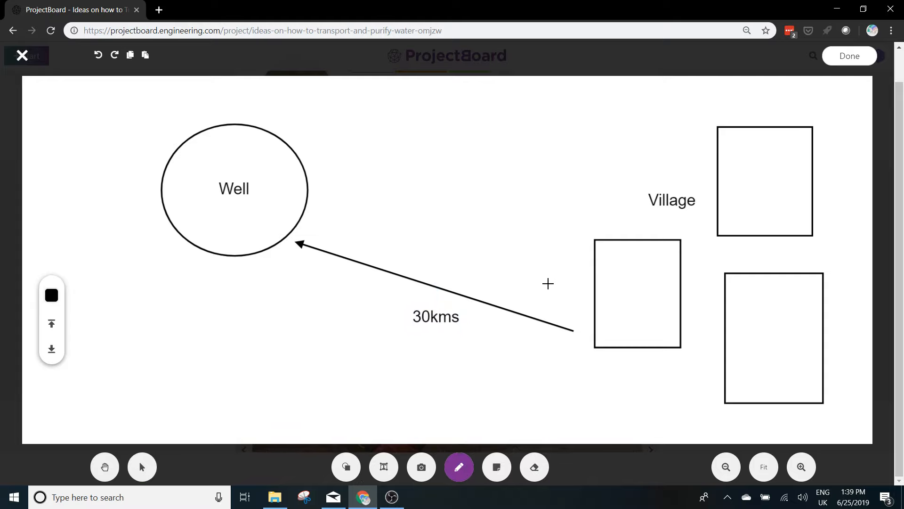
mouse_move(571, 259)
mouse_down()
mouse_move(570, 236)
mouse_move(540, 173)
mouse_move(515, 181)
mouse_move(497, 232)
mouse_move(472, 222)
mouse_move(440, 171)
mouse_move(390, 204)
mouse_move(368, 172)
mouse_move(347, 182)
mouse_move(339, 202)
mouse_move(318, 202)
mouse_up()
click(383, 469)
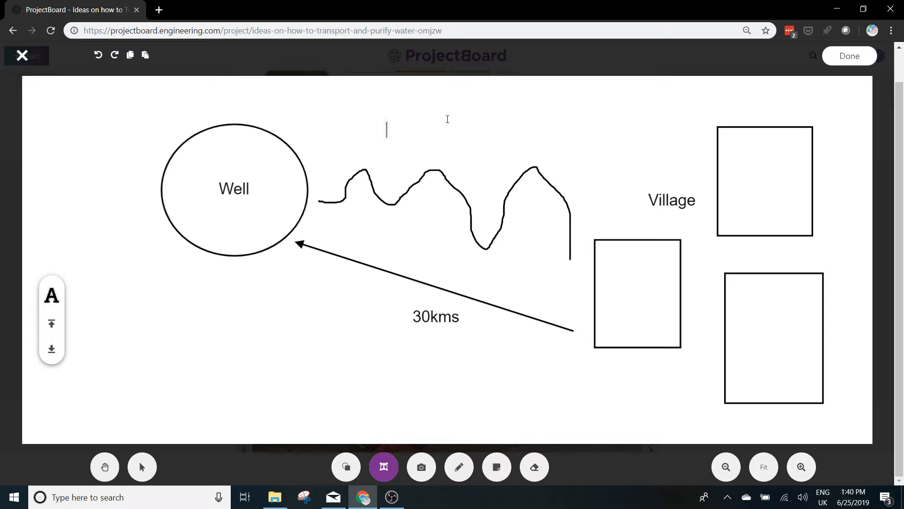
text(Hills all the wa)
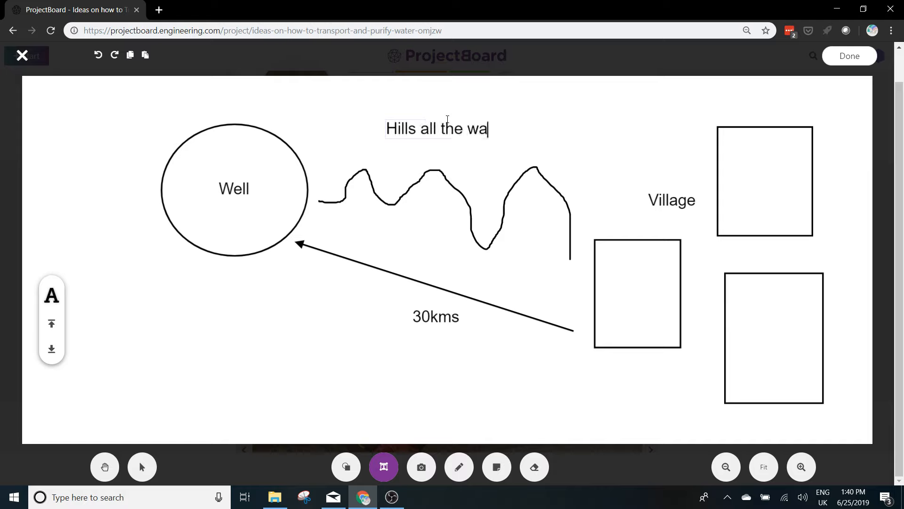
text(y!)
click(456, 157)
drag(472, 155, 477, 163)
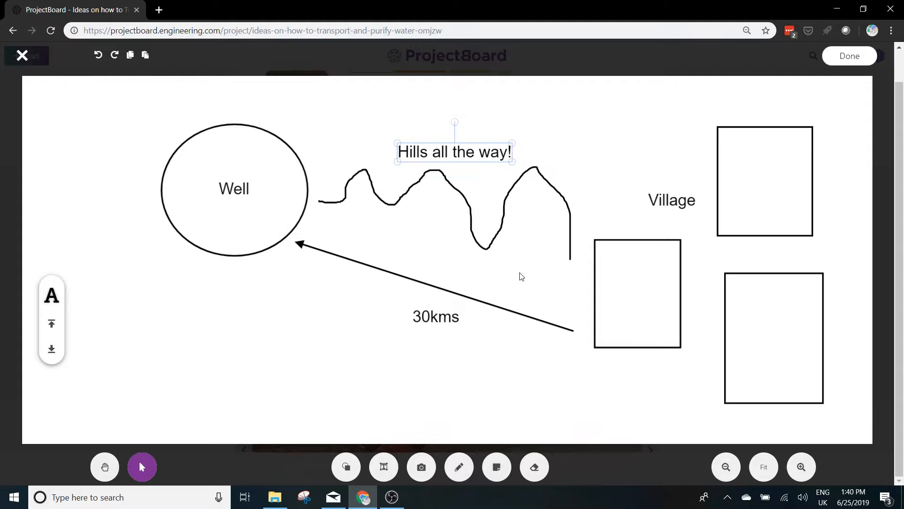
click(843, 57)
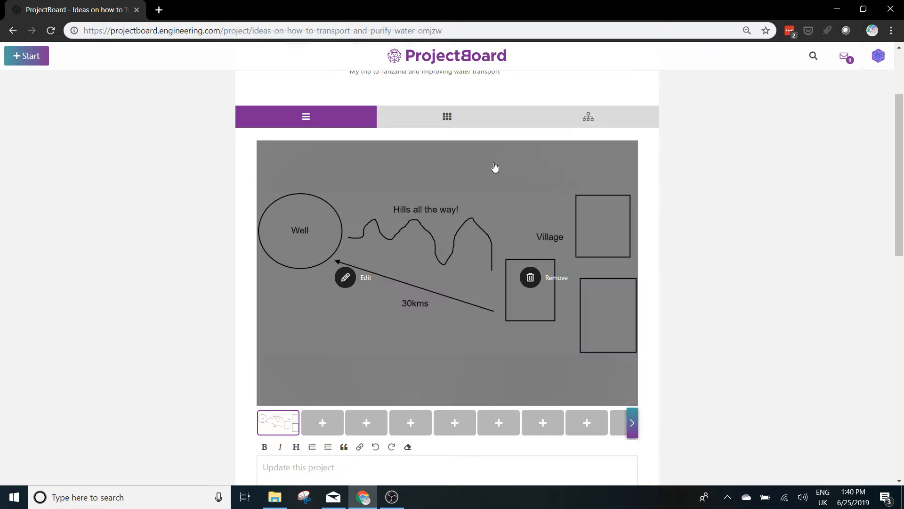
Publish the whiteboard sketch as a project post with the text "This is what the walk to the village looks like".
scroll(372, 184, down, 1)
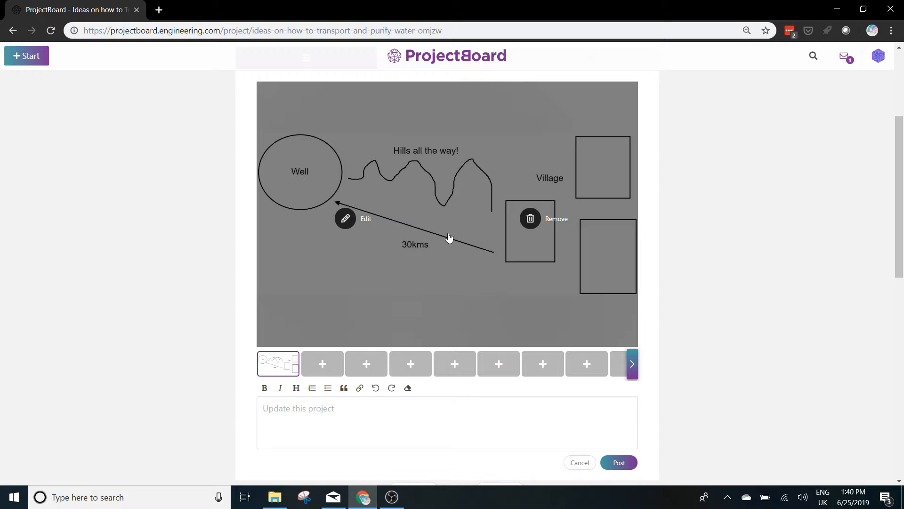
click(325, 417)
text(T)
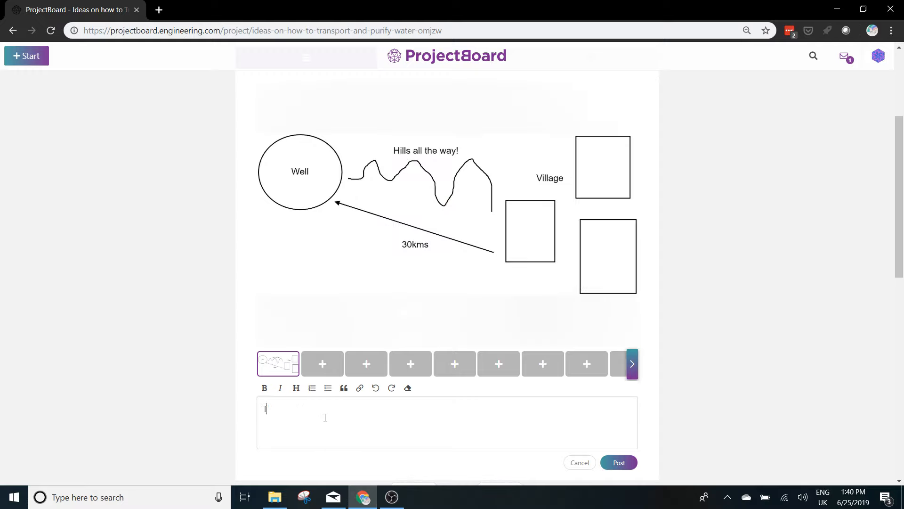
text(his is thhat the walk to the village took)
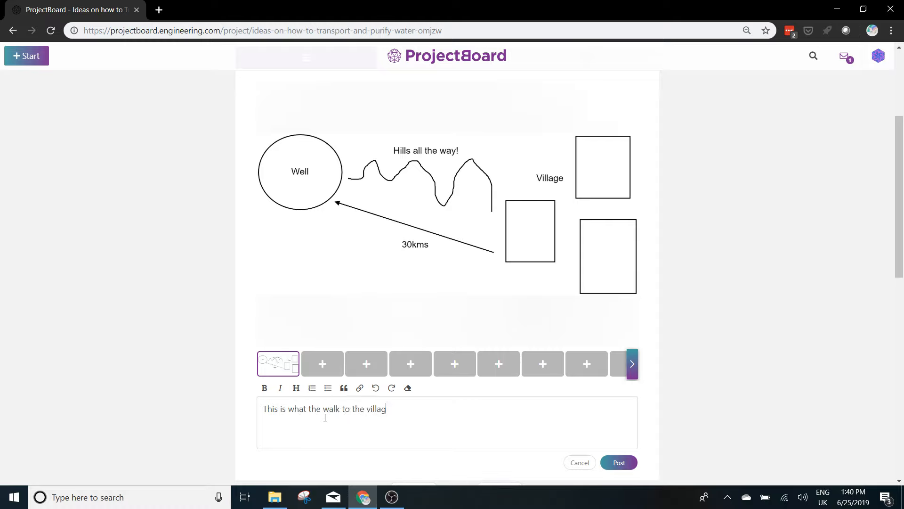
key(BackSpace)
key(BackSpace)
key(BackSpace)
key(BackSpace)
text(looks like)
click(616, 460)
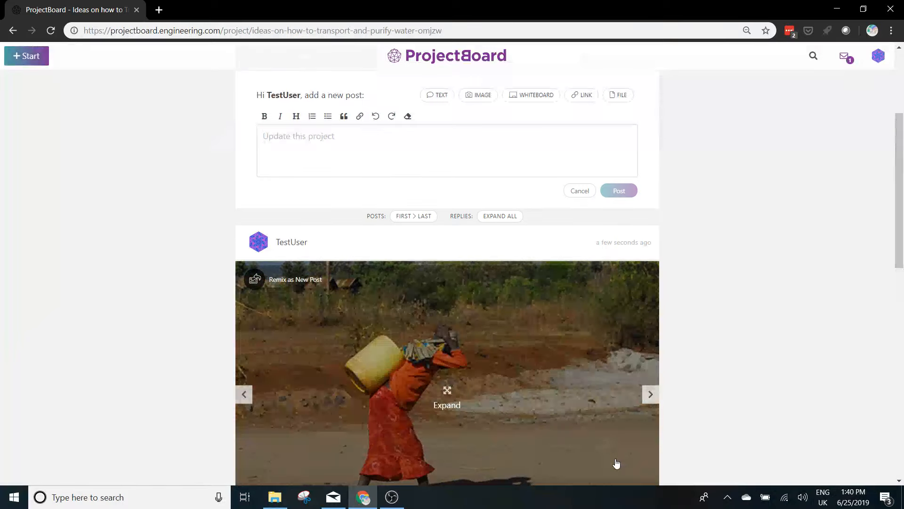
From the home page, search for "tanzania" and open the board "Ideas on how to Transport and Purify Water?".
scroll(617, 463, up, 3)
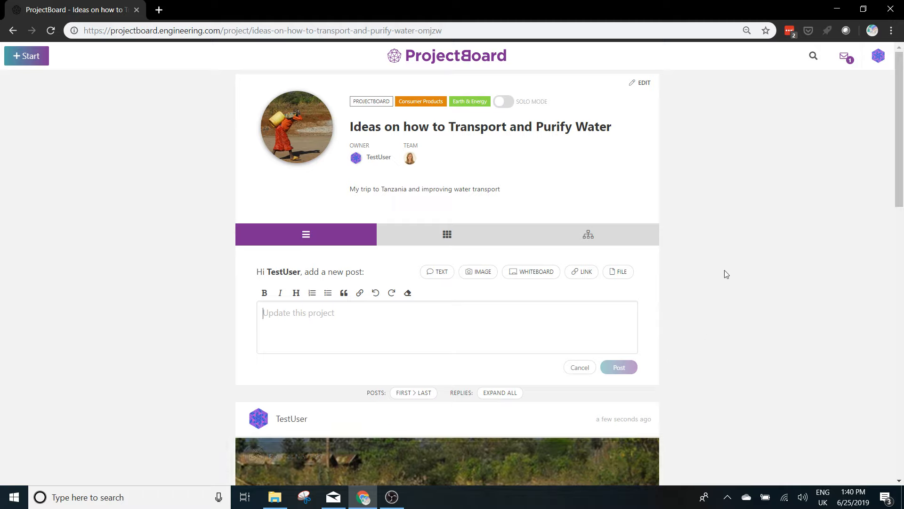
click(452, 66)
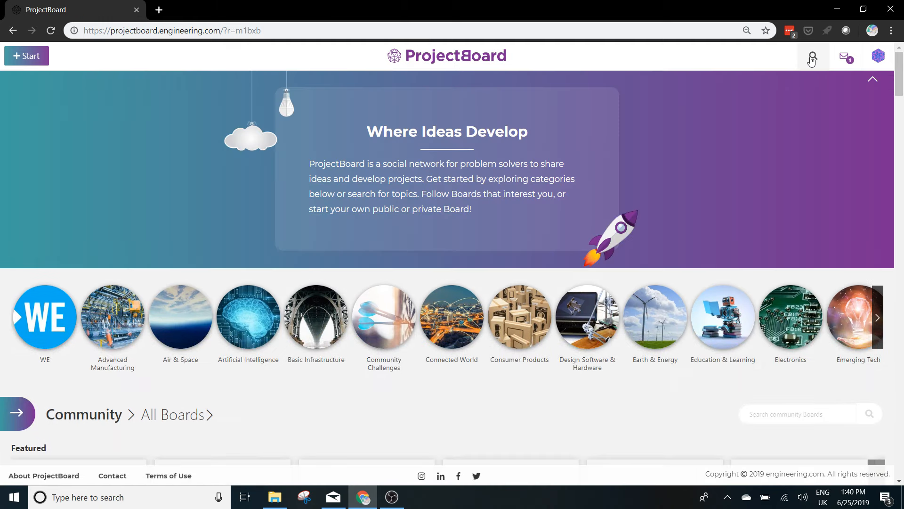
click(812, 59)
text(tanzania)
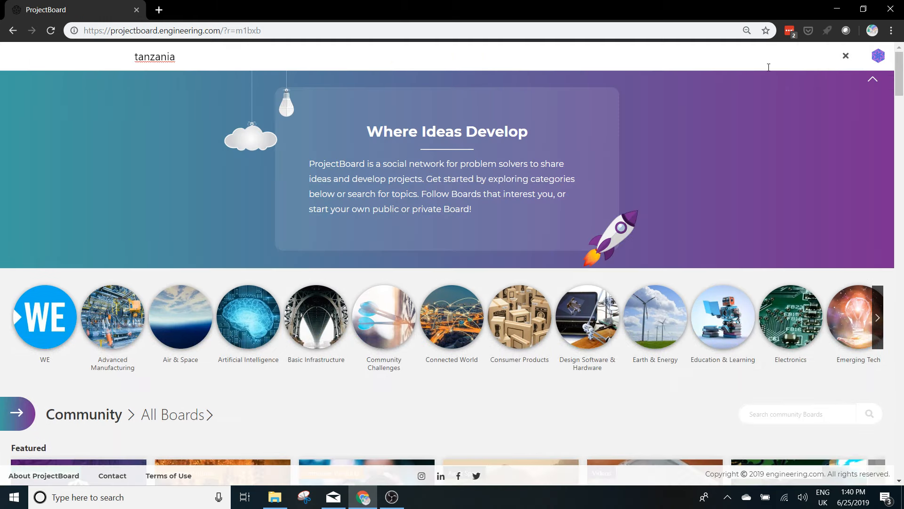
key(Return)
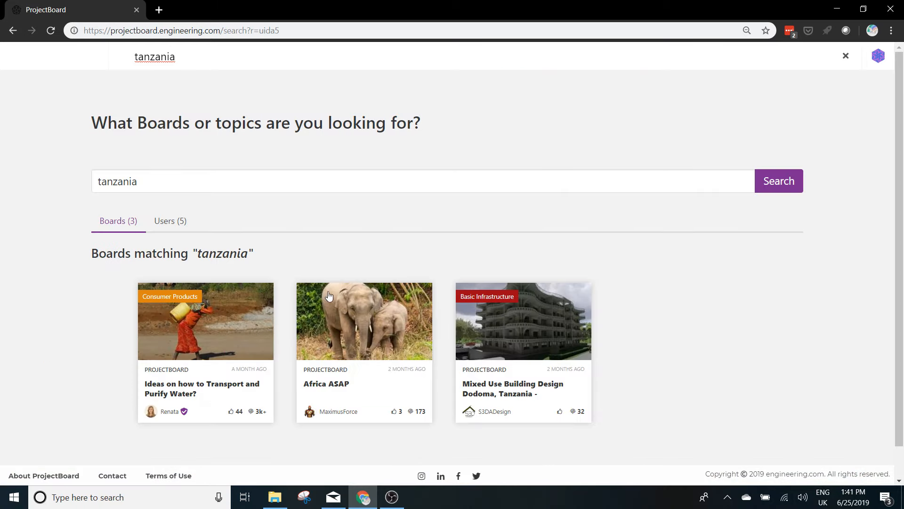
click(230, 329)
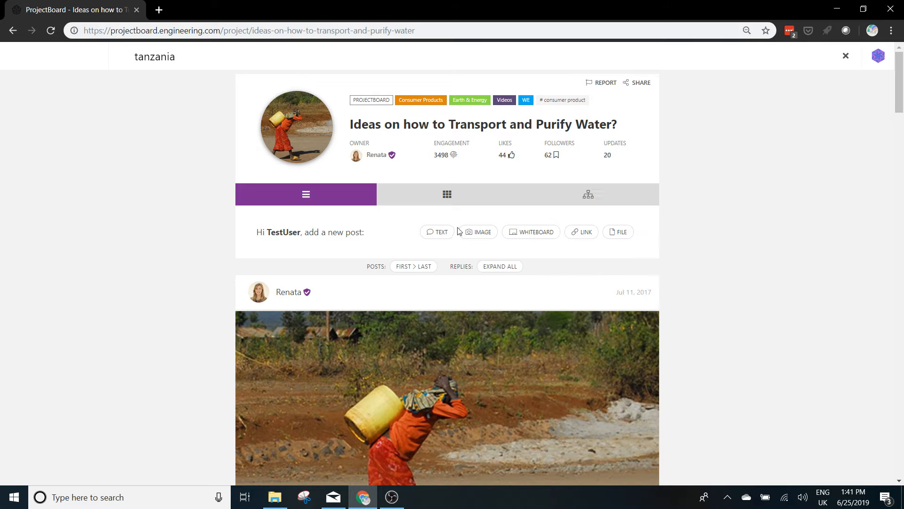
Switch the board to the grid view and look through the ideas posted by its contributors.
click(454, 197)
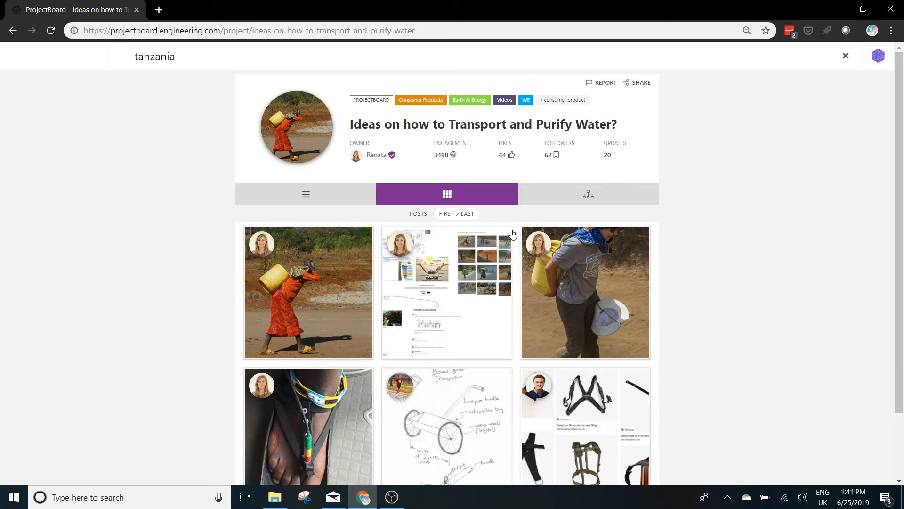
scroll(515, 236, down, 4)
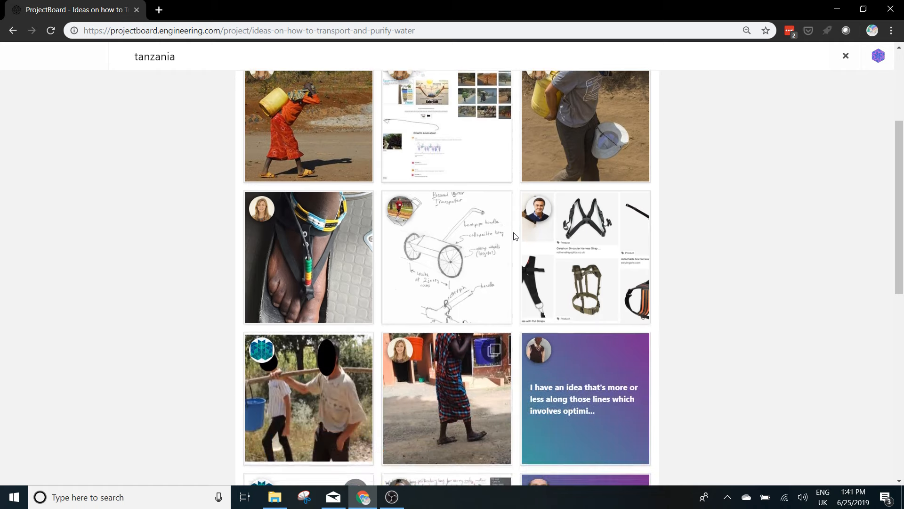
scroll(515, 236, down, 3)
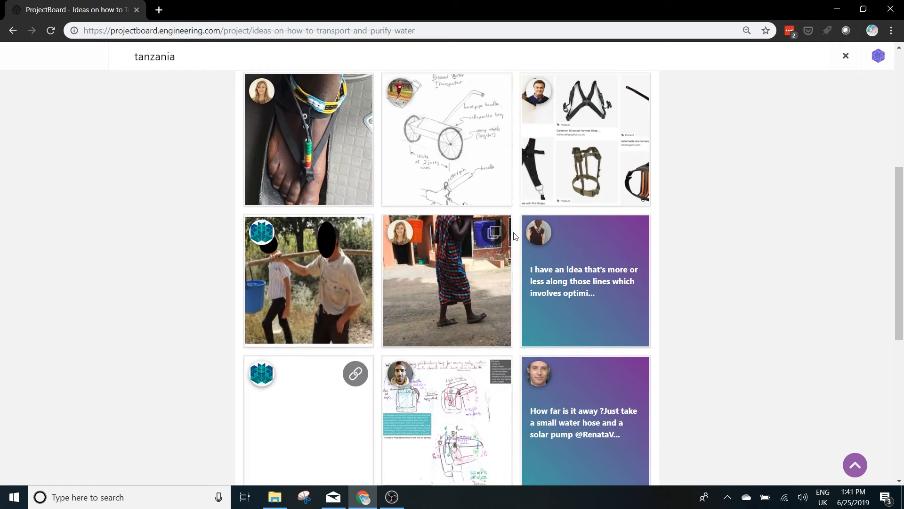
scroll(515, 236, down, 3)
scroll(514, 236, down, 3)
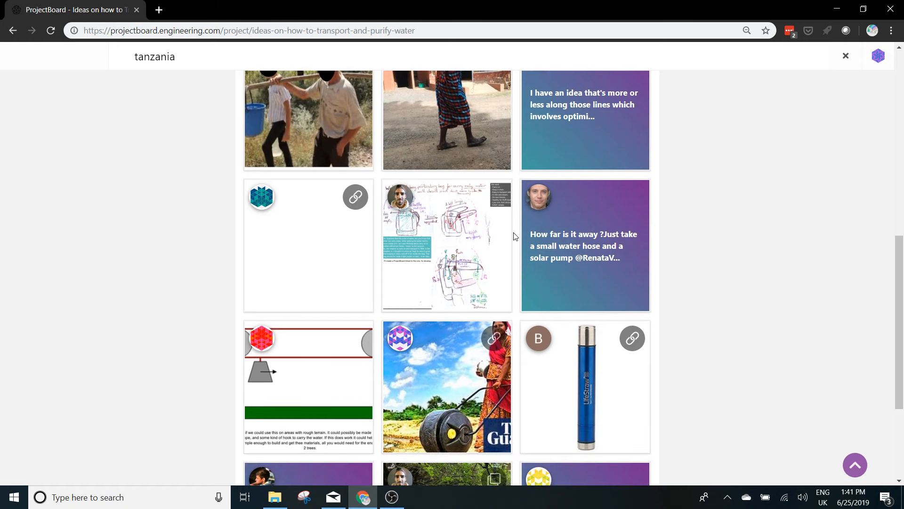
scroll(515, 236, down, 6)
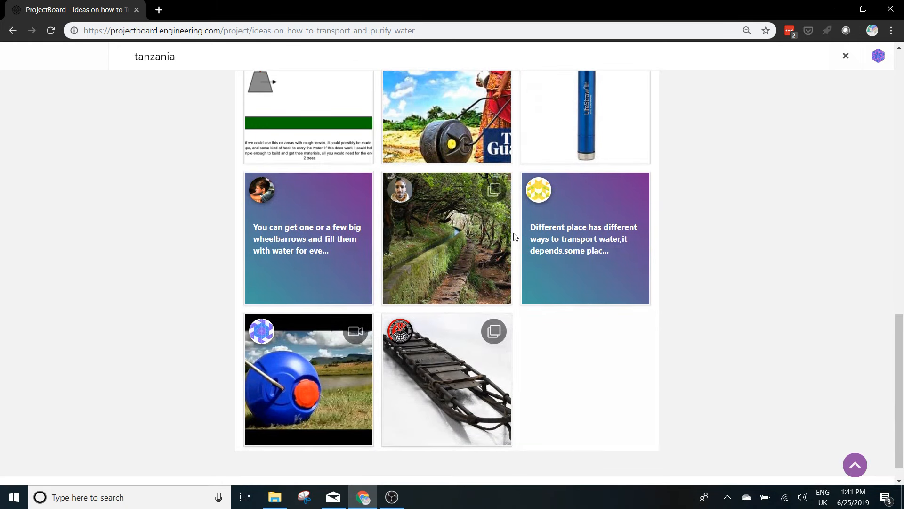
scroll(515, 236, up, 7)
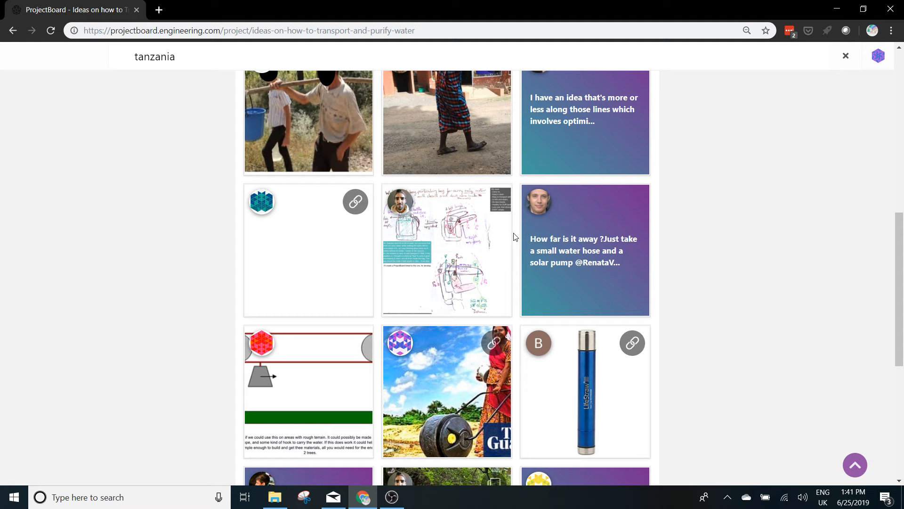
scroll(514, 236, up, 3)
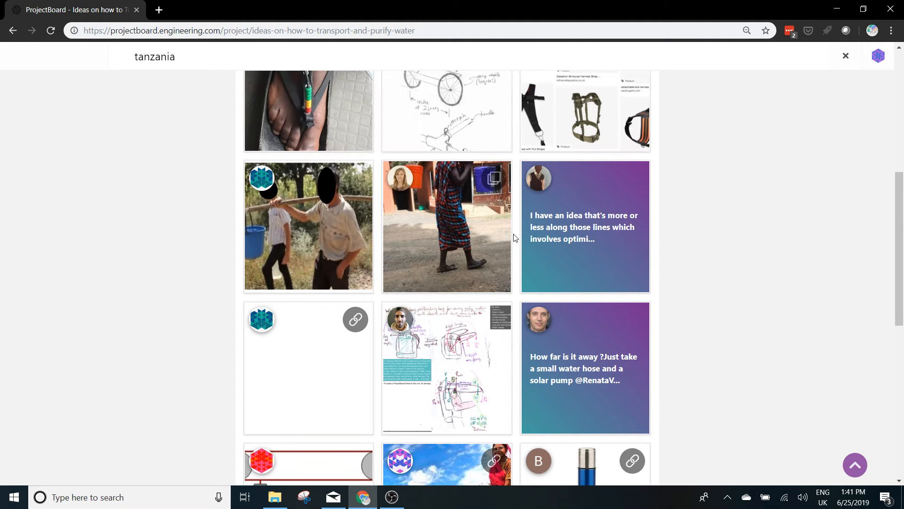
scroll(515, 237, up, 3)
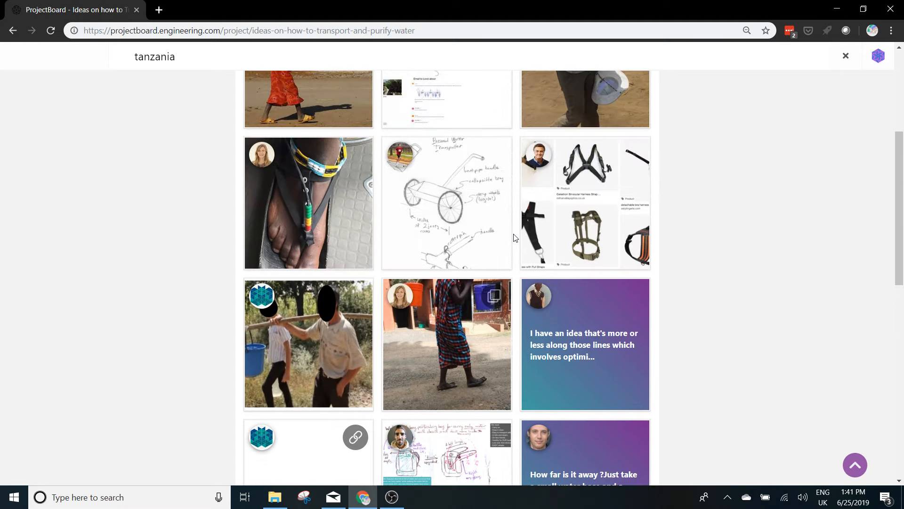